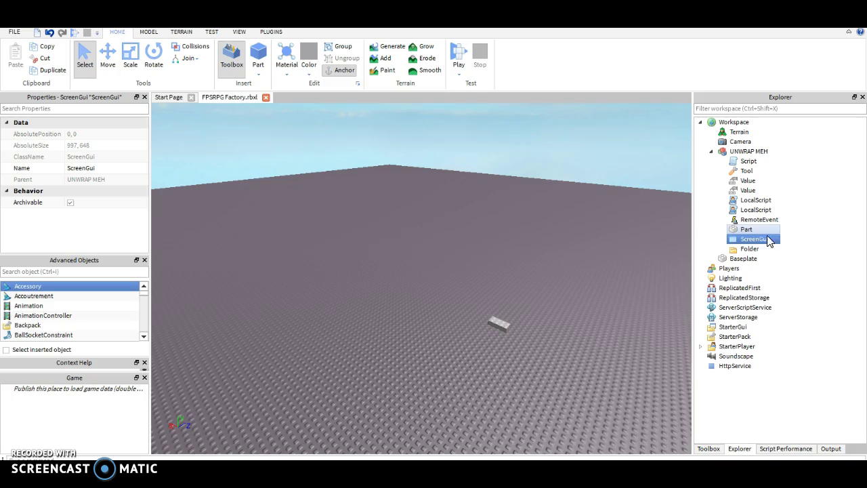
Drag the ScreenGui from the UNWRAP MEH model onto StarterGui in Explorer.
left_click_drag(754, 242, 744, 329)
Insert a Frame into the ScreenGui and select the new Frame.
right_click(744, 327)
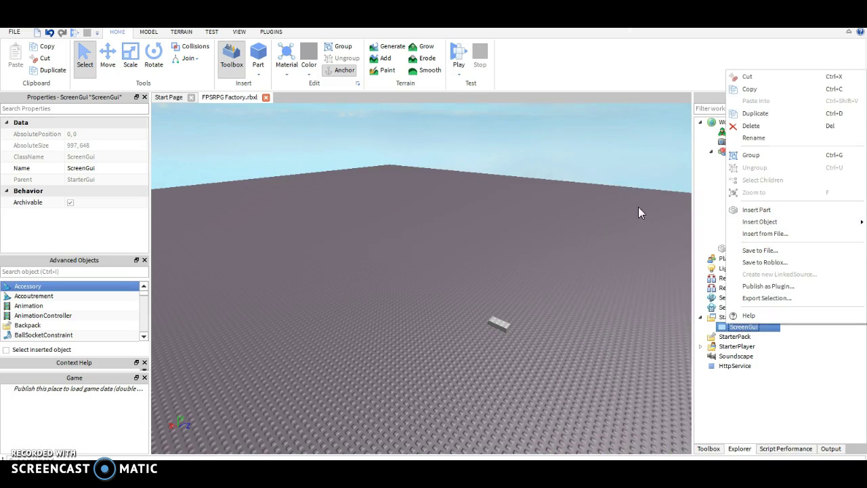
mouse_move(745, 223)
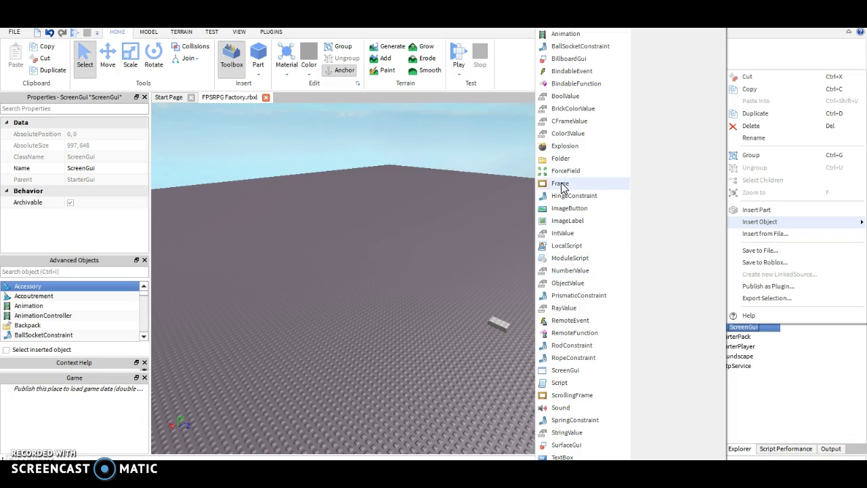
key("Escape")
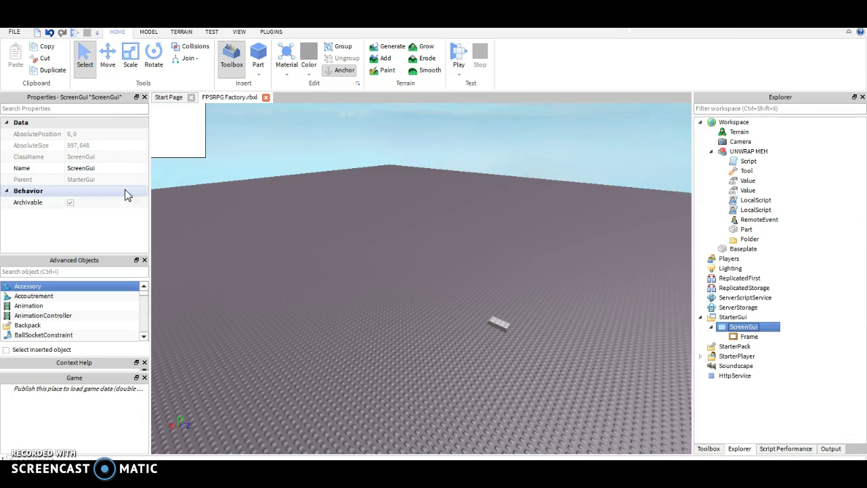
left_click(750, 336)
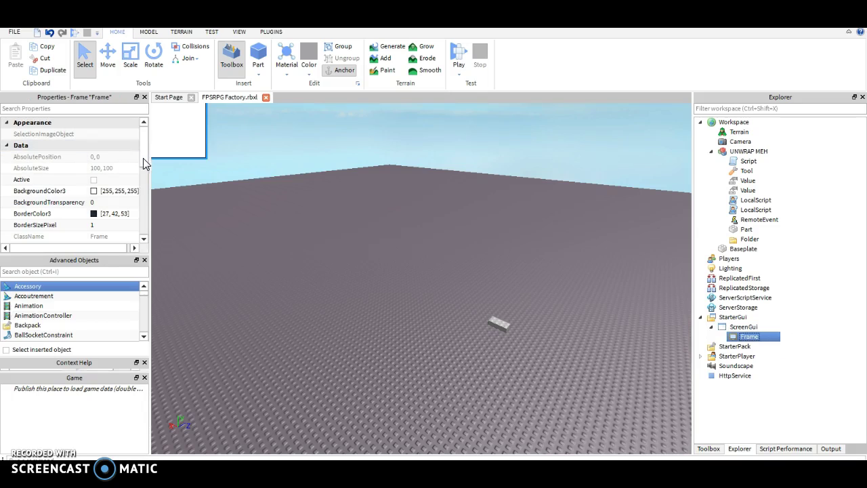
Edit the Frame's Position, adjusting the horizontal scale to 0.45.
left_click_drag(144, 167, 144, 186)
left_click(98, 179)
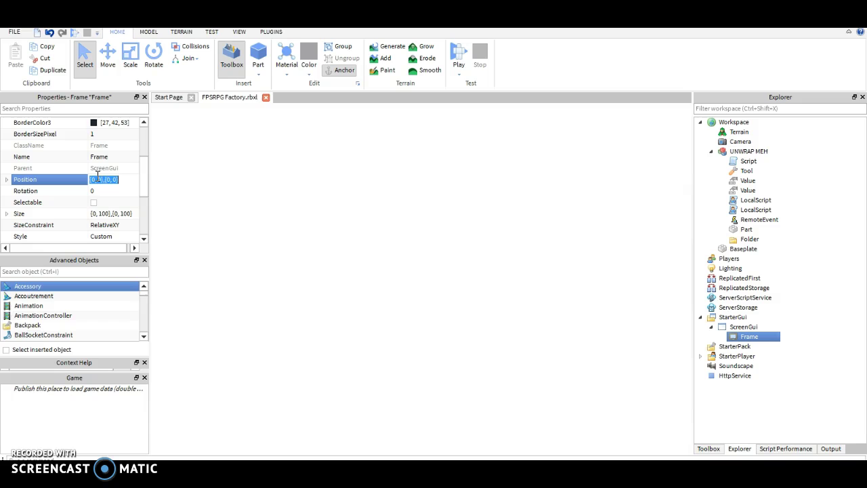
left_click(97, 177)
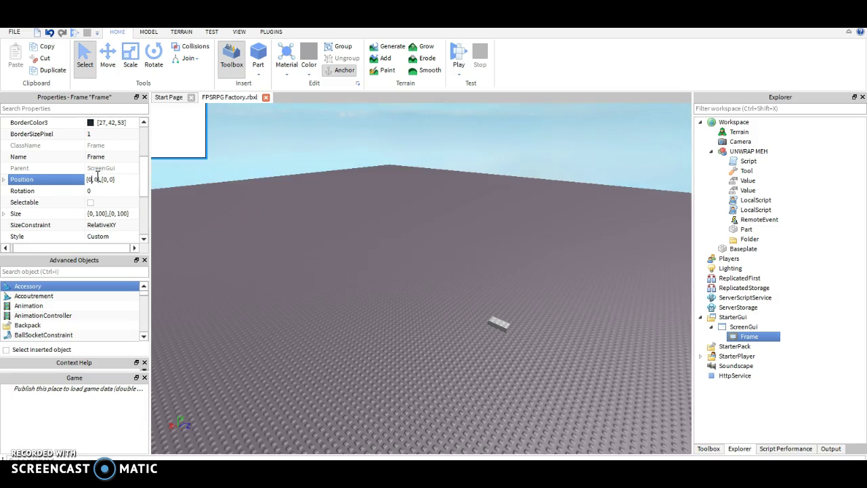
type("1")
type("5")
key("Return")
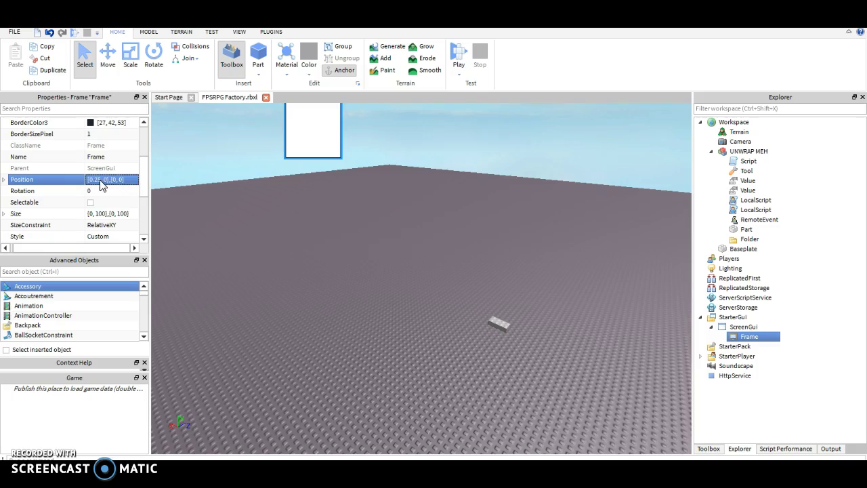
left_click(97, 178)
left_click(97, 180)
key("BackSpace")
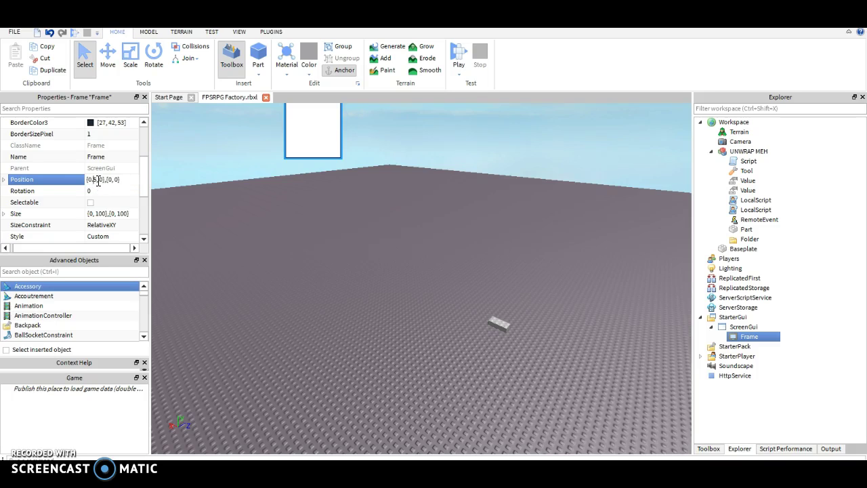
type("4")
key("Return")
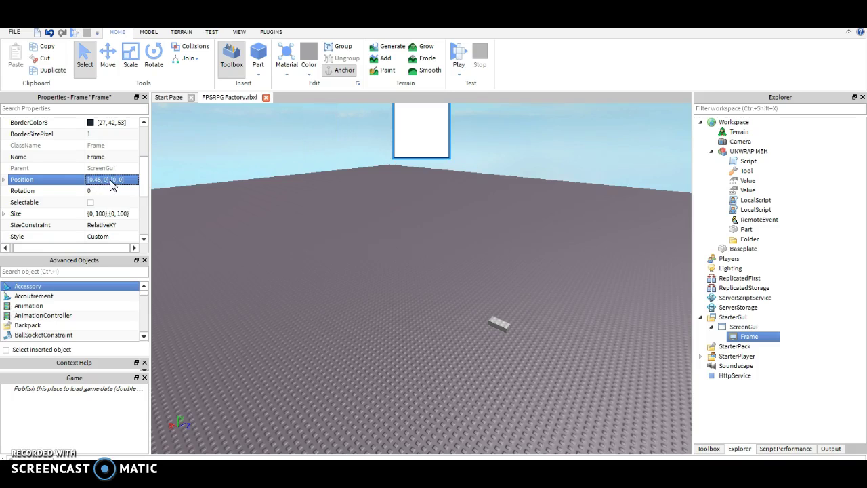
Correct the Frame's horizontal Position scale from 0.45 to 0.35.
left_click(100, 183)
left_click(100, 183)
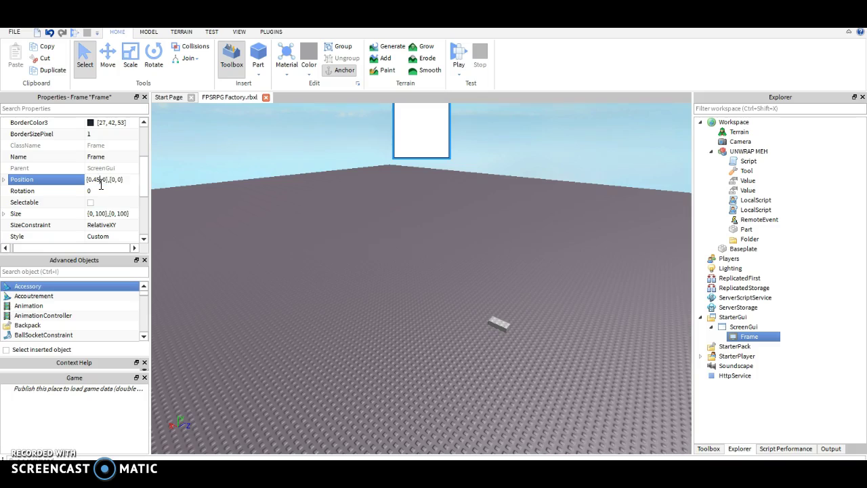
key("BackSpace")
type("3")
key("Return")
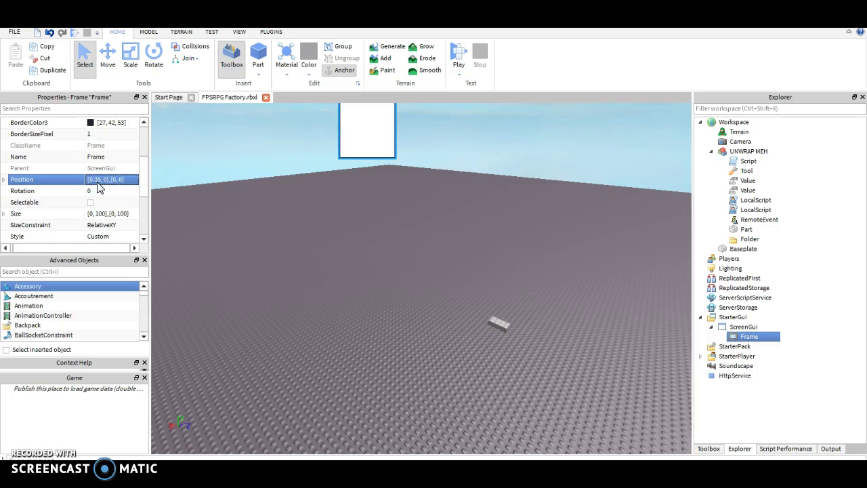
Set the Frame's Size width scale to 0.25 and remove its 100-pixel width offset.
left_click(120, 212)
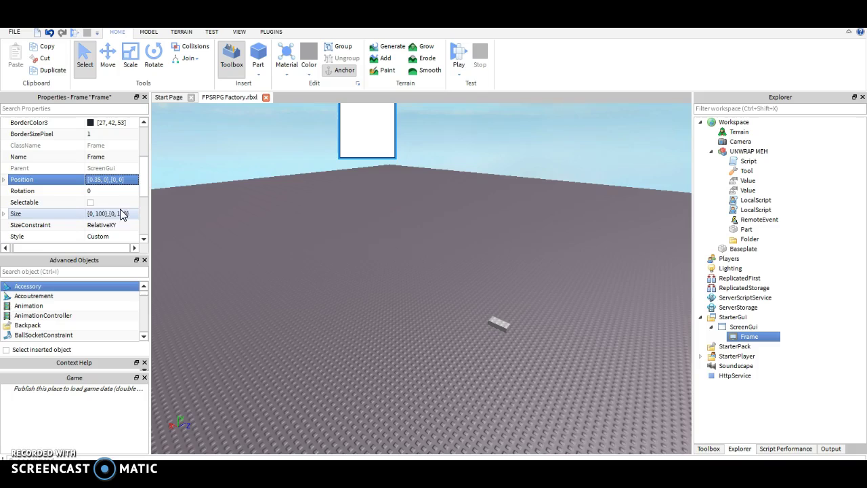
key("BackSpace")
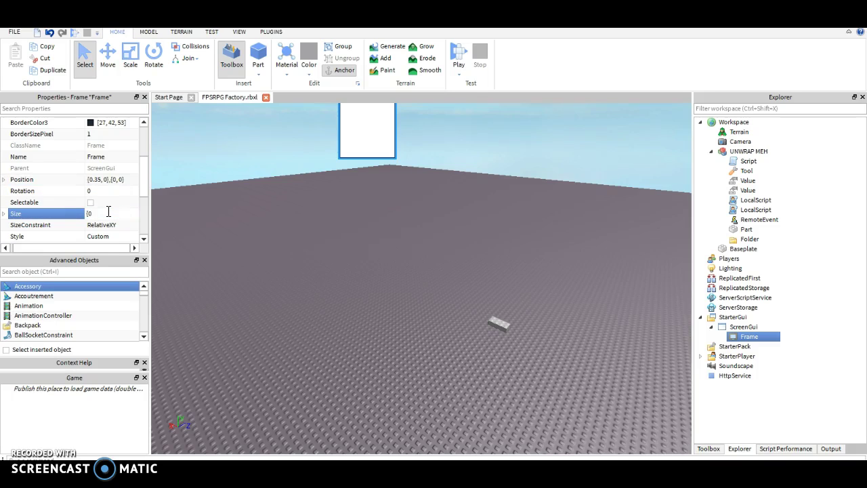
type("{0.35")
key("Return")
left_click(107, 213)
left_click(95, 213)
type("5")
type("25")
key("Return")
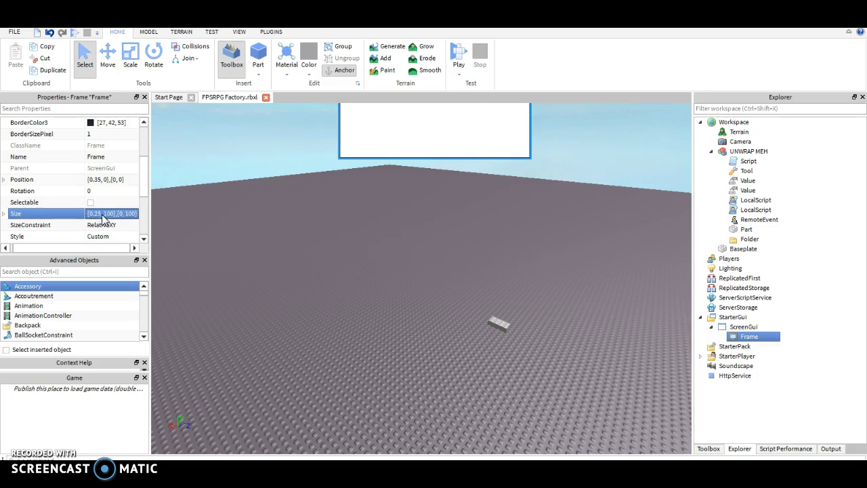
left_click(112, 214)
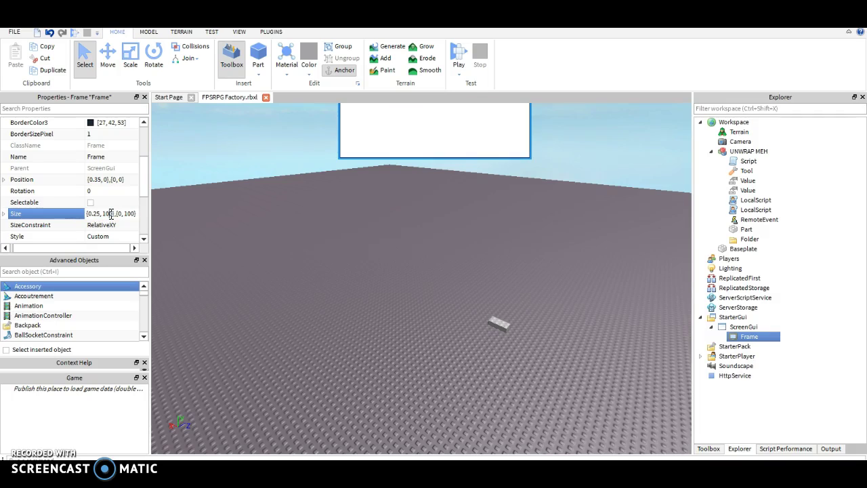
key("BackSpace")
key("BackSpace")
key("Return")
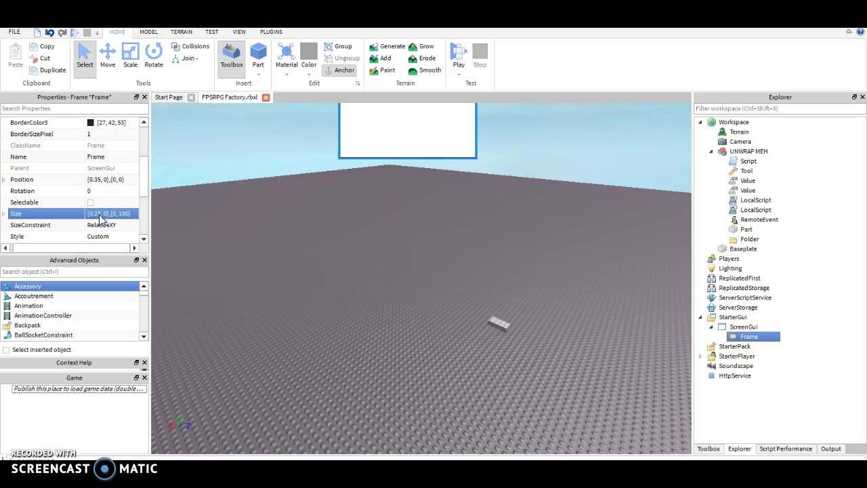
Widen the Frame's width scale from 0.25 to 0.35.
left_click(100, 214)
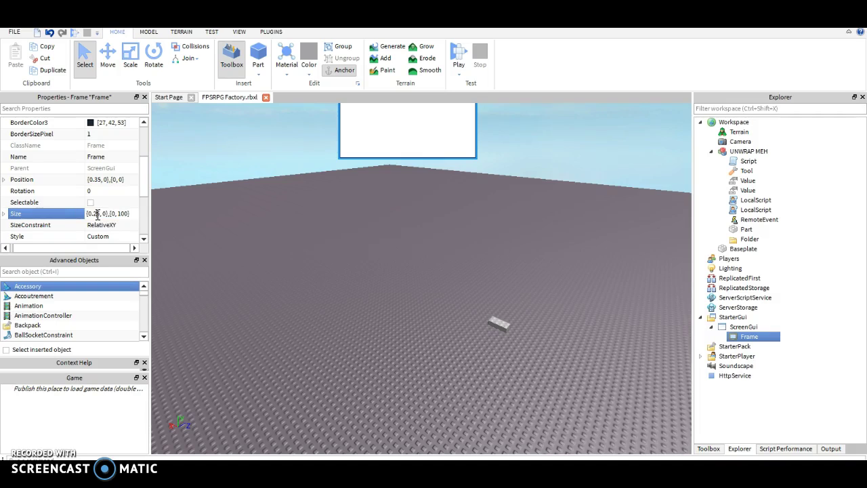
key("BackSpace")
type("3")
key("Return")
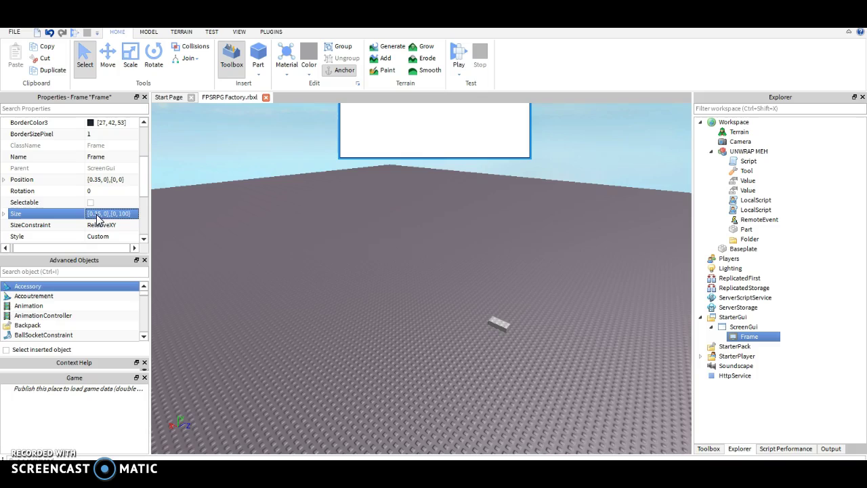
Replace the 100-pixel height offset with a 0.6 height scale.
left_click(125, 212)
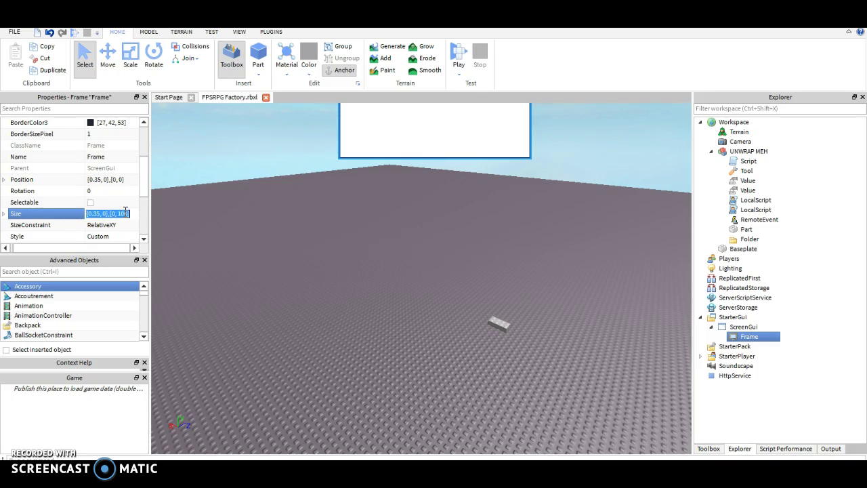
left_click(125, 212)
key("BackSpace")
key("BackSpace")
key("BackSpace")
type("0.")
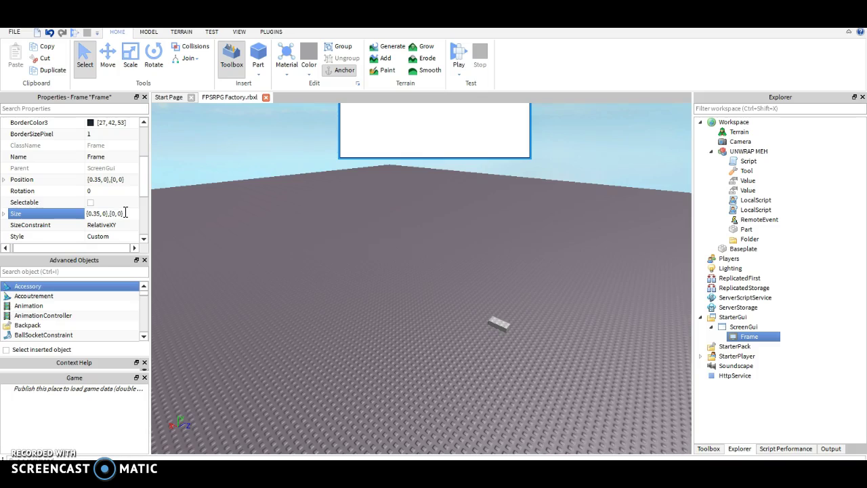
type("4")
key("Return")
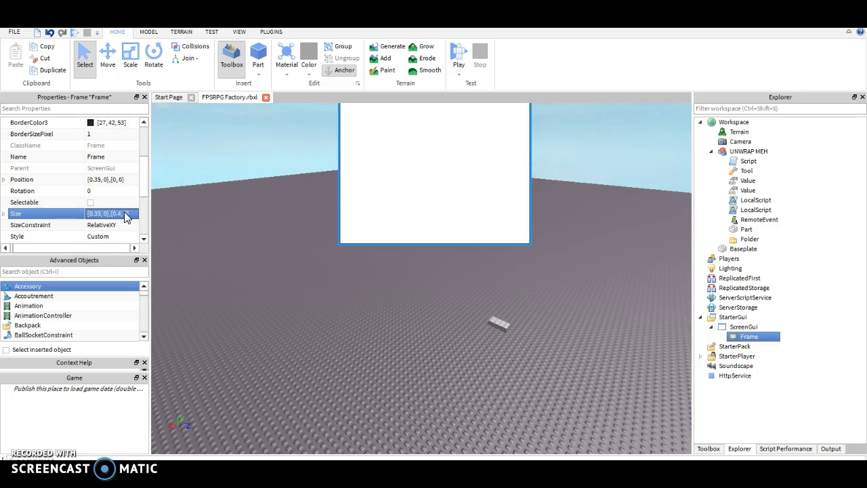
left_click(125, 216)
left_click(123, 214)
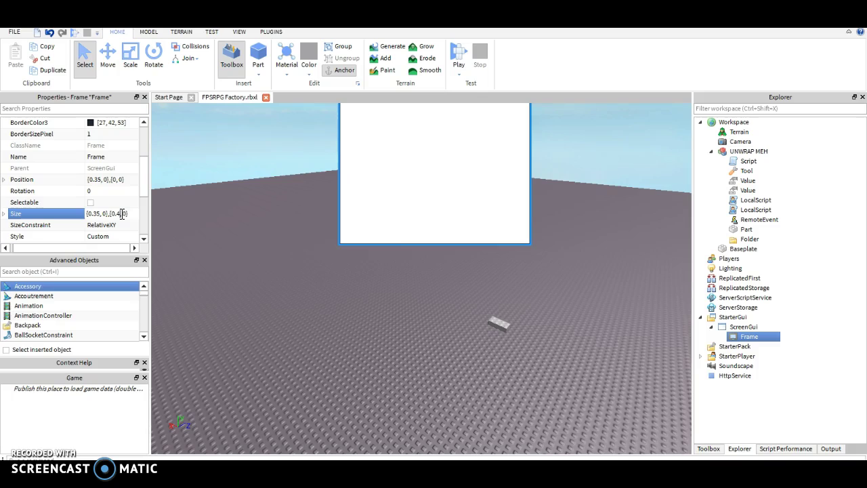
key("BackSpace")
type("6")
key("Return")
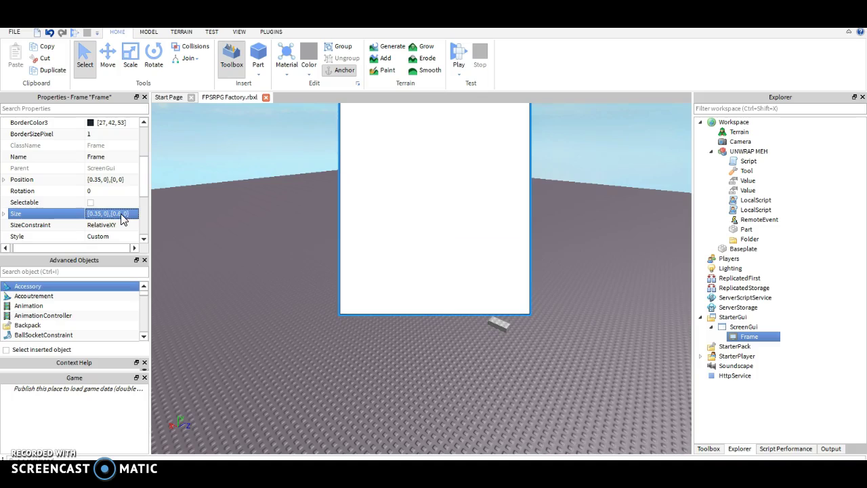
Set the Frame's vertical Position scale to 0.25, giving {0.35, 0},{0.25, 0}.
left_click(117, 180)
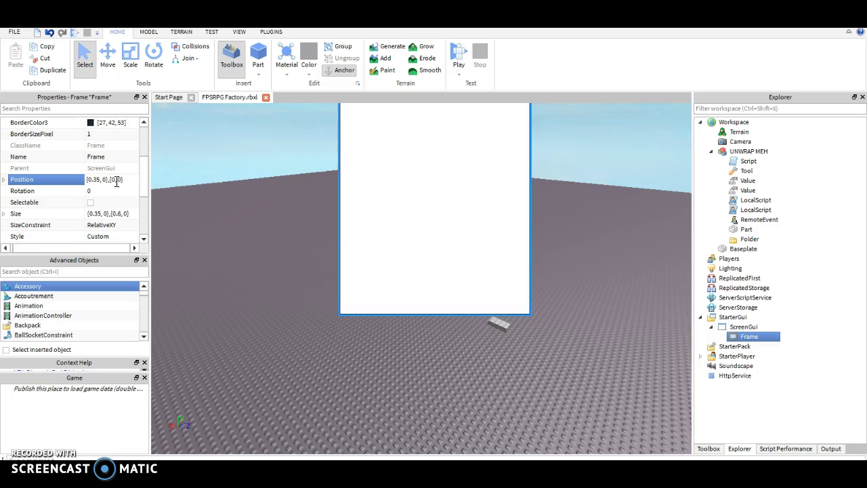
type(".25")
key("Return")
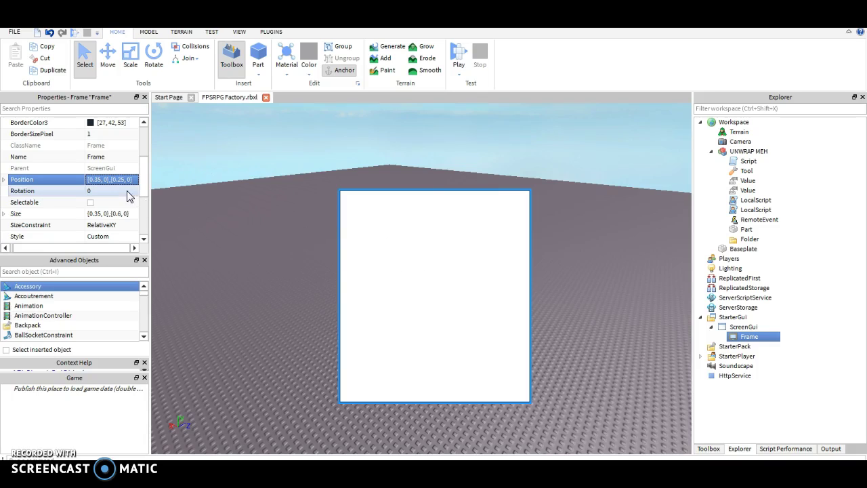
Set the Frame's BackgroundColor3 to pale mint [230, 255, 243].
scroll(142, 196, "down", 3)
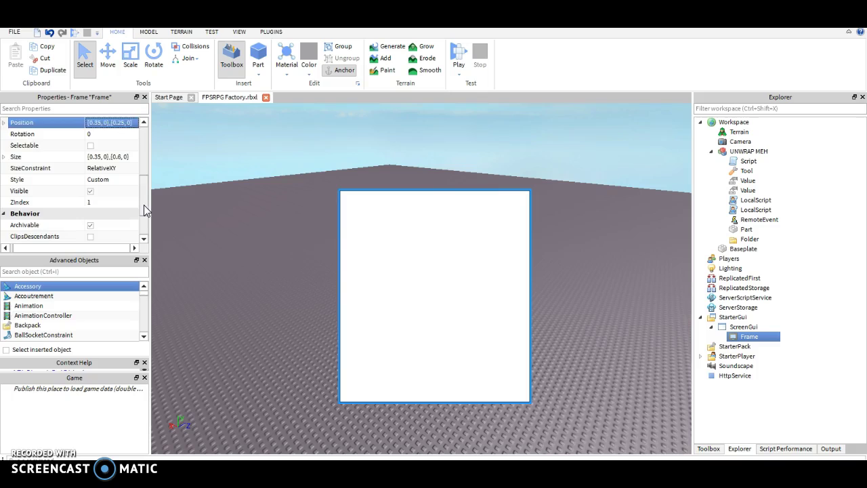
scroll(133, 210, "up", 2)
scroll(133, 211, "up", 1)
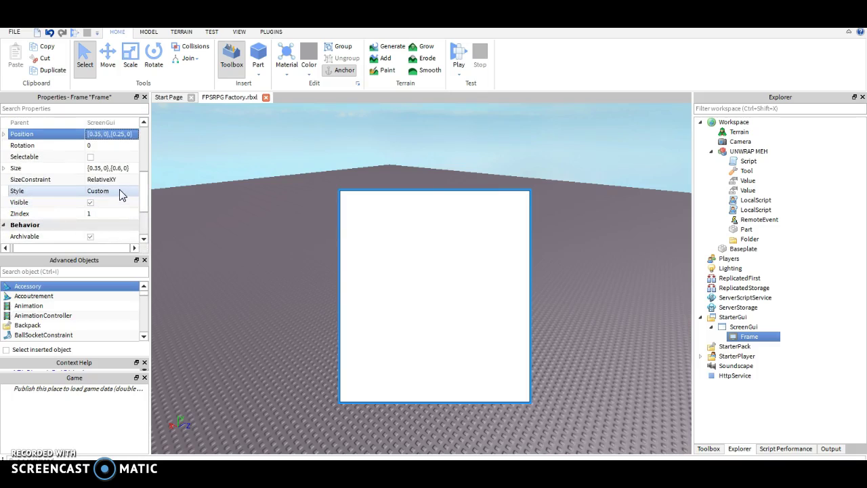
left_click(116, 190)
left_click(116, 190)
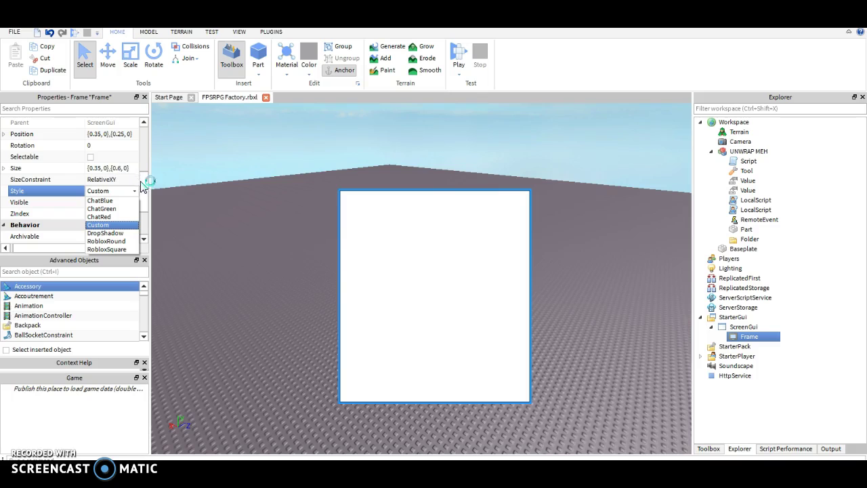
scroll(139, 188, "down", 3)
scroll(139, 203, "up", 6)
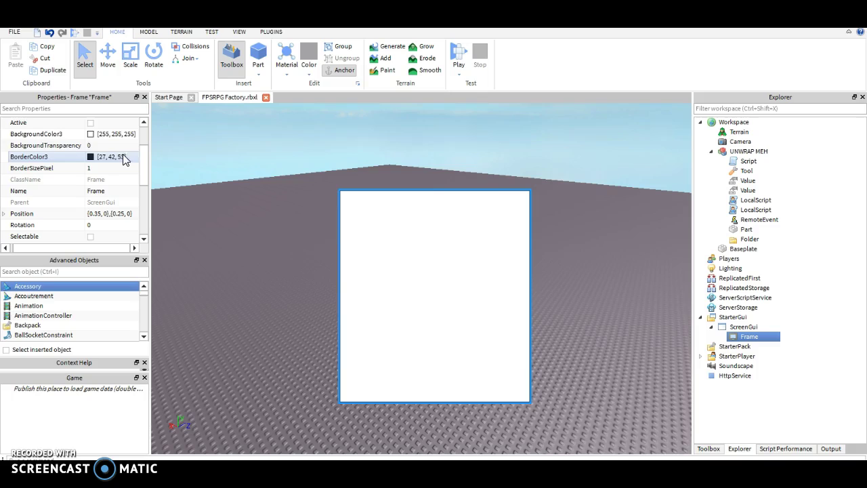
left_click(102, 139)
left_click(90, 134)
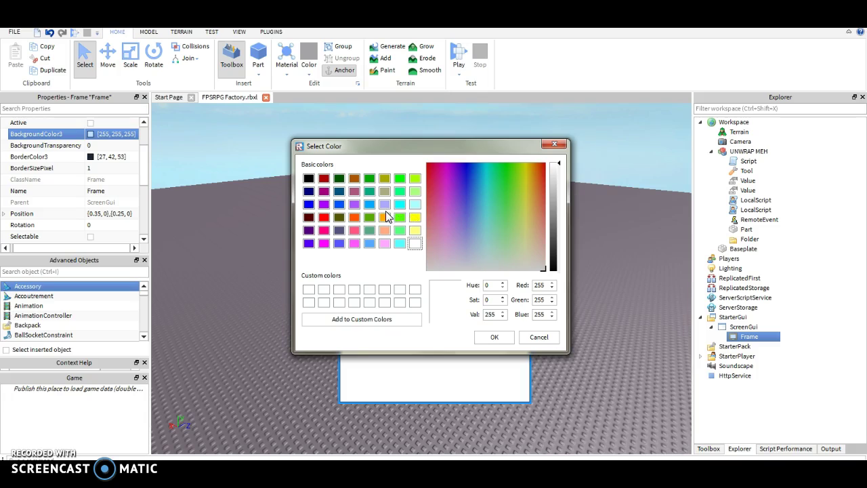
left_click(495, 260)
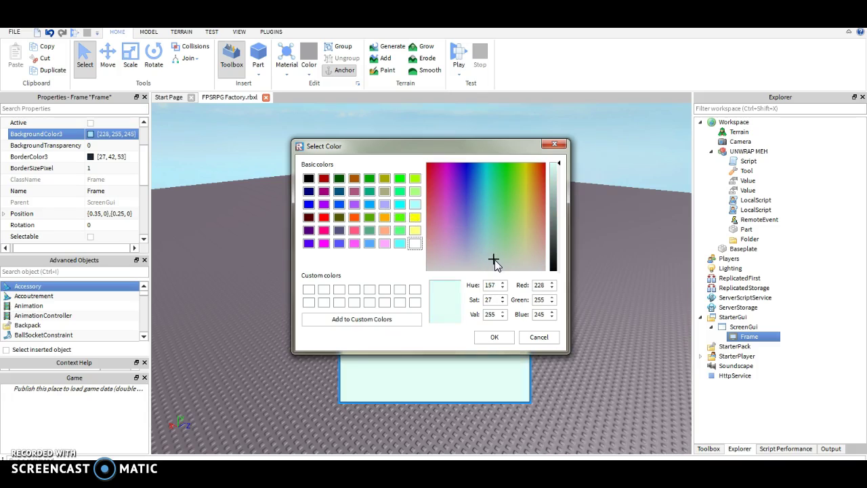
left_click(507, 339)
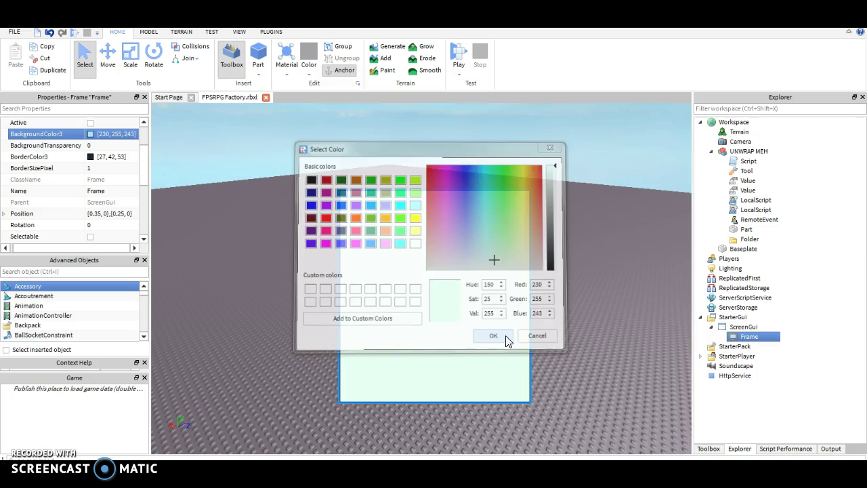
Set the Frame's BackgroundTransparency to 0.25.
right_click_drag(600, 188, 597, 193)
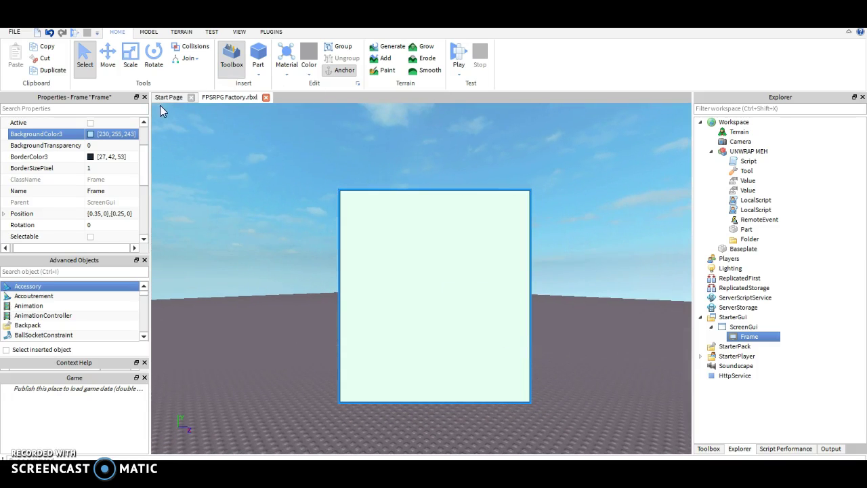
left_click(115, 147)
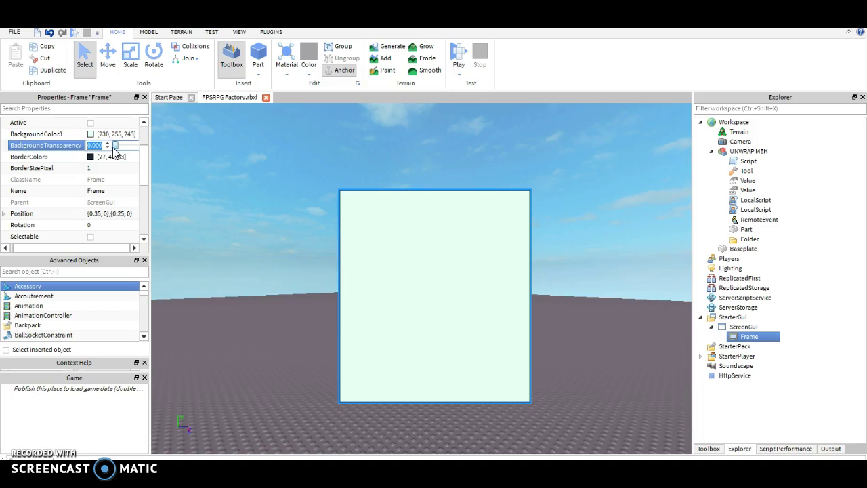
type("0.25")
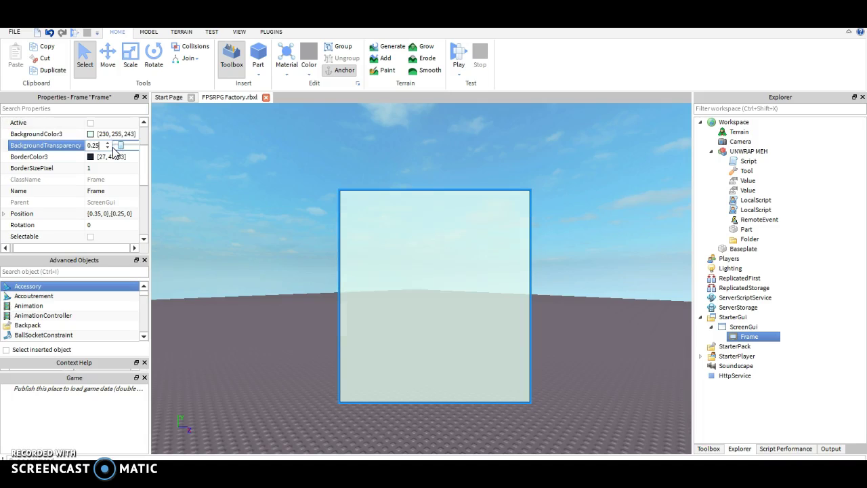
key("Return")
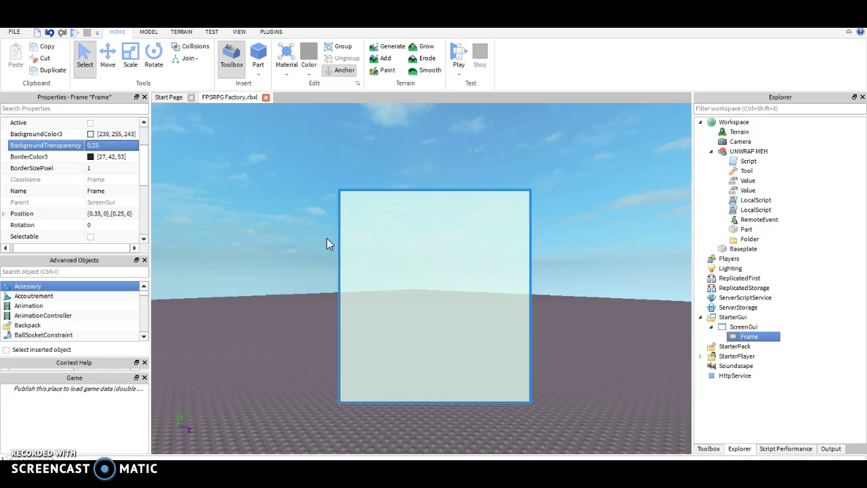
right_click_drag(360, 242, 360, 243)
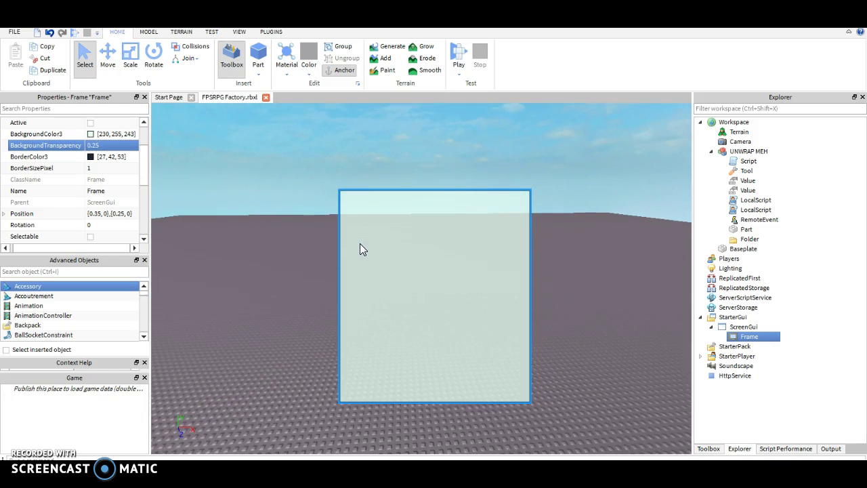
right_click(741, 337)
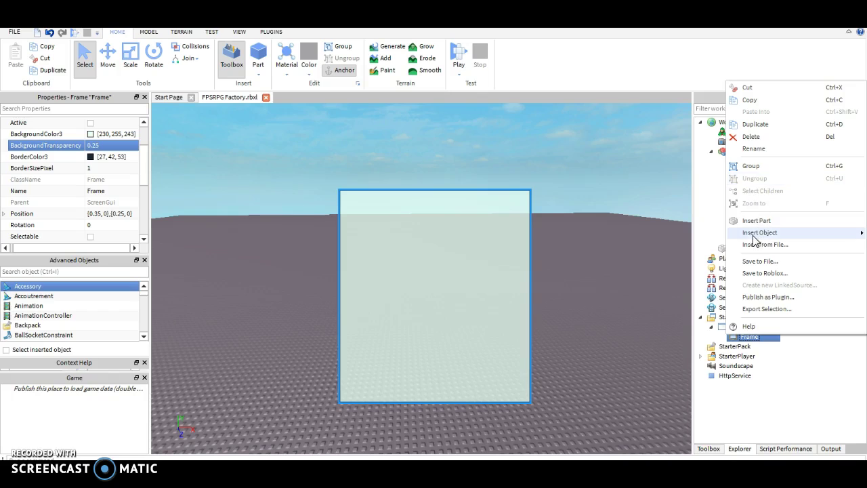
mouse_move(753, 236)
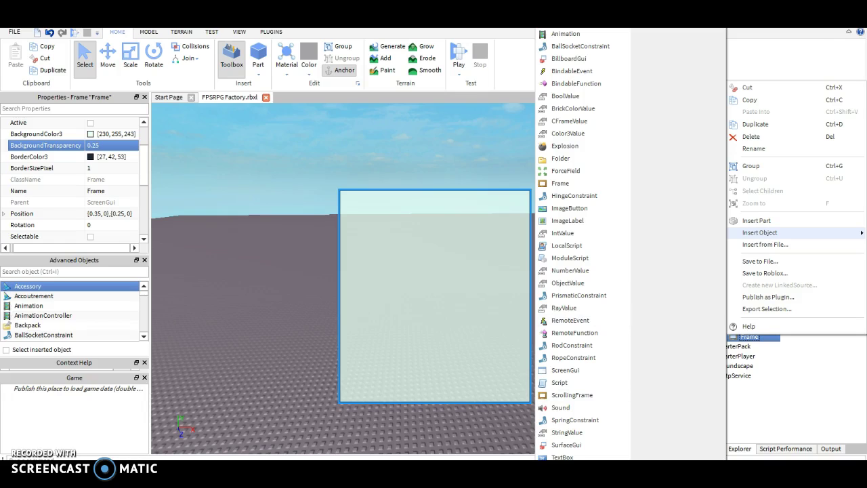
left_click(569, 470)
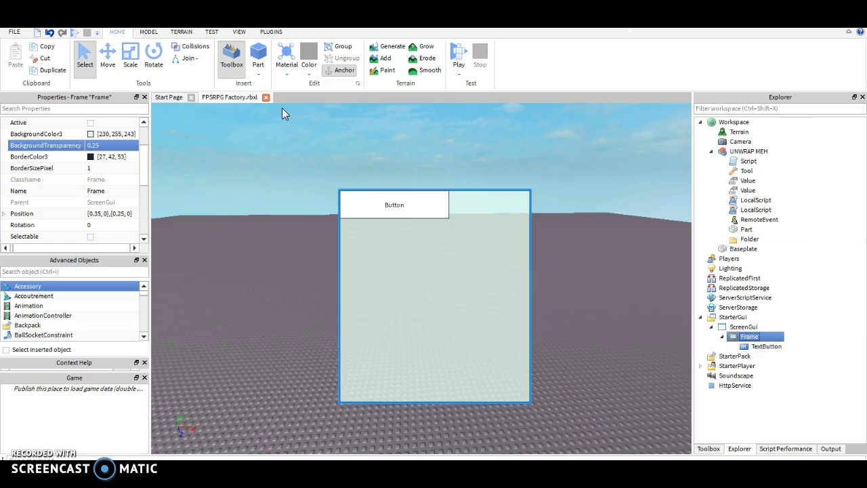
left_click(762, 347)
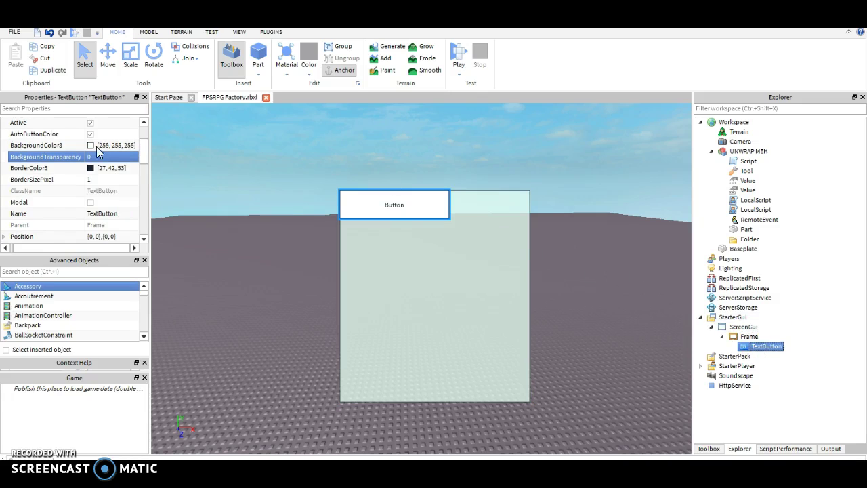
left_click(140, 156)
left_click_drag(140, 156, 143, 178)
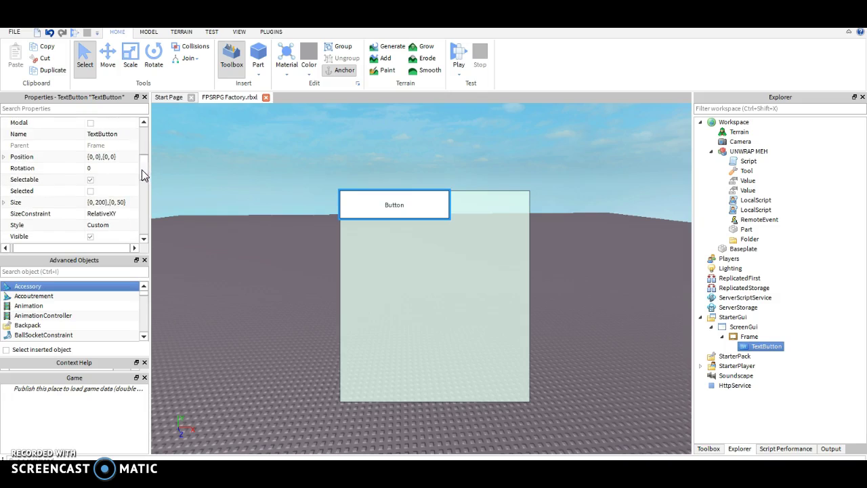
scroll(102, 121, "up", 1)
left_click(102, 134)
key("BackSpace")
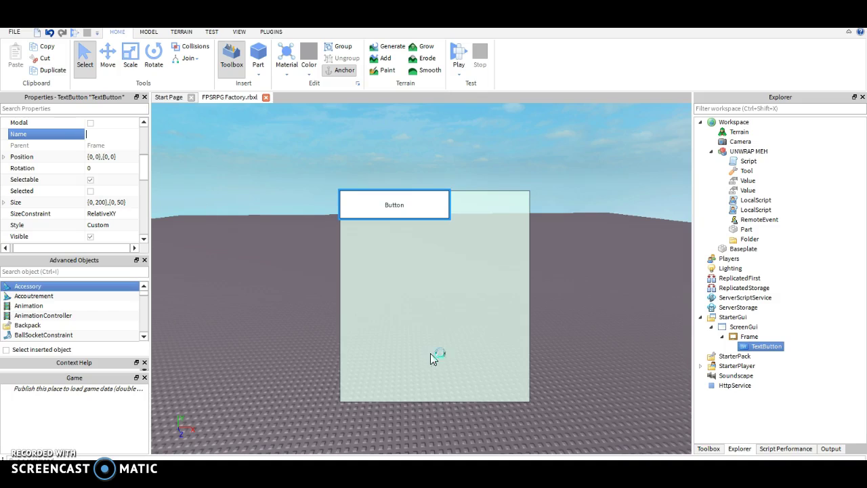
left_click_drag(764, 346, 746, 344)
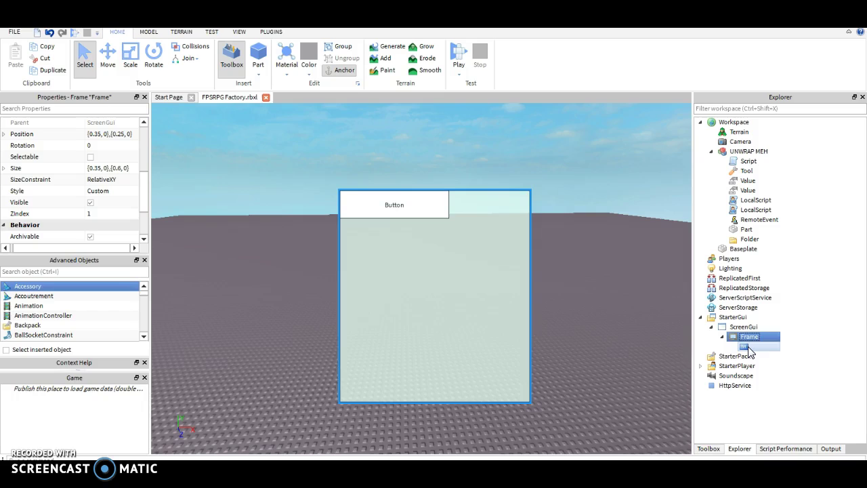
left_click(749, 346)
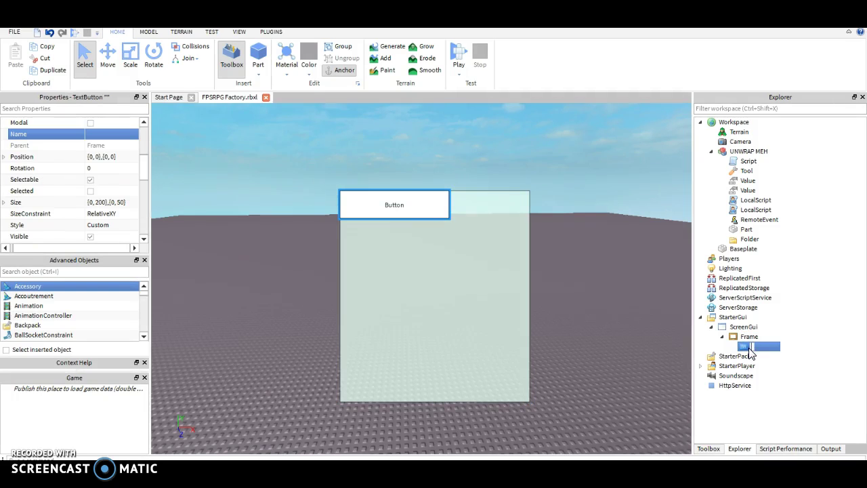
key("Delete")
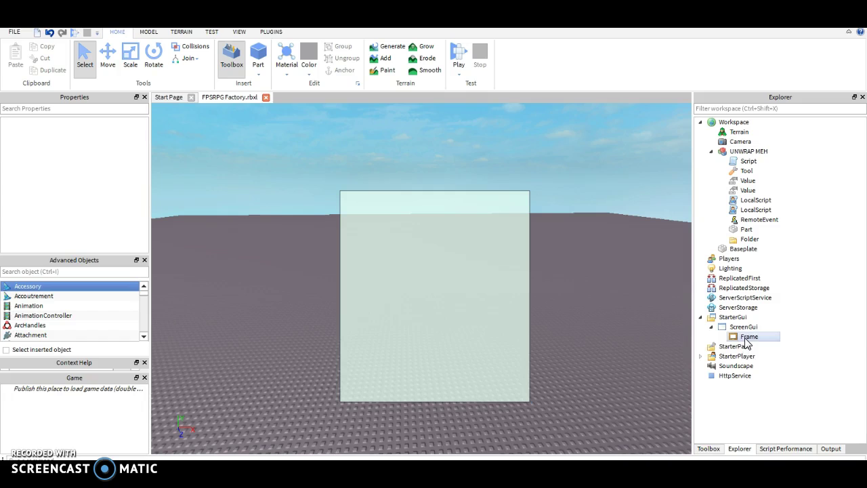
Insert a TextLabel inside the mint Frame.
right_click(745, 339)
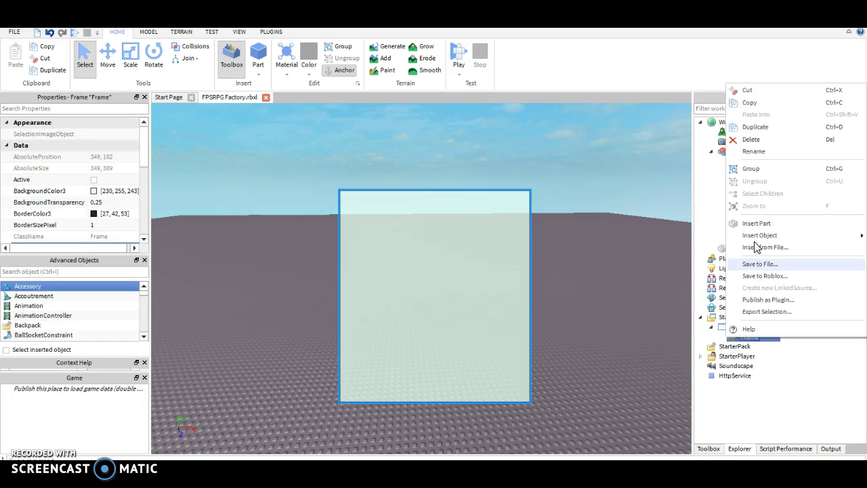
mouse_move(757, 235)
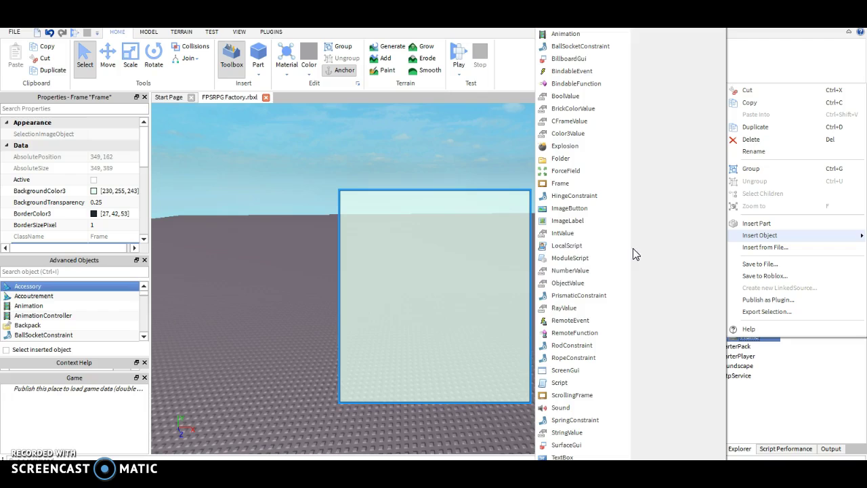
key("Escape")
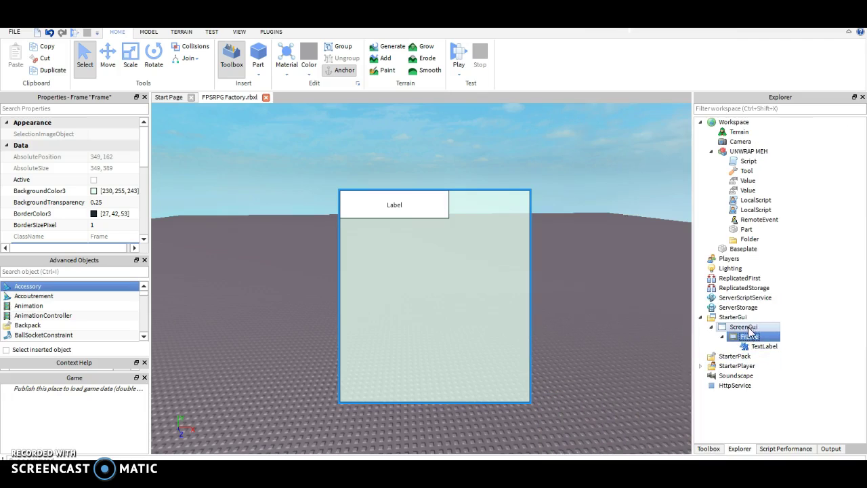
Insert a nested Frame inside the mint Frame and select it.
right_click(751, 335)
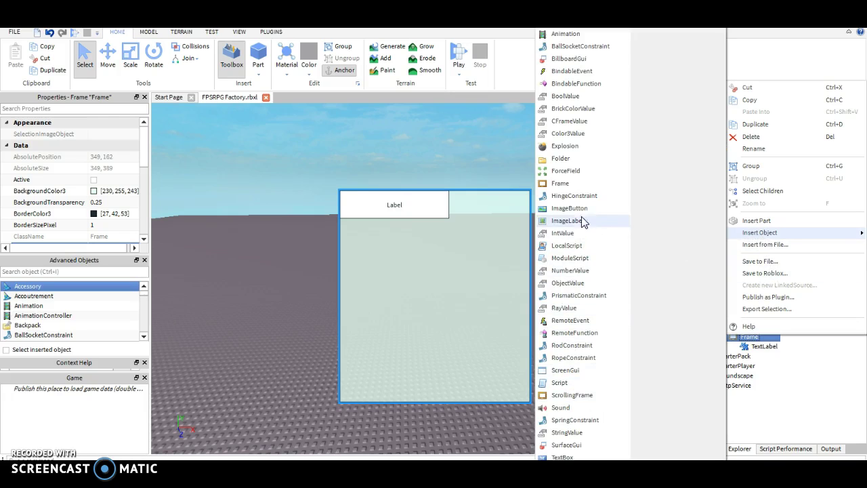
left_click(579, 183)
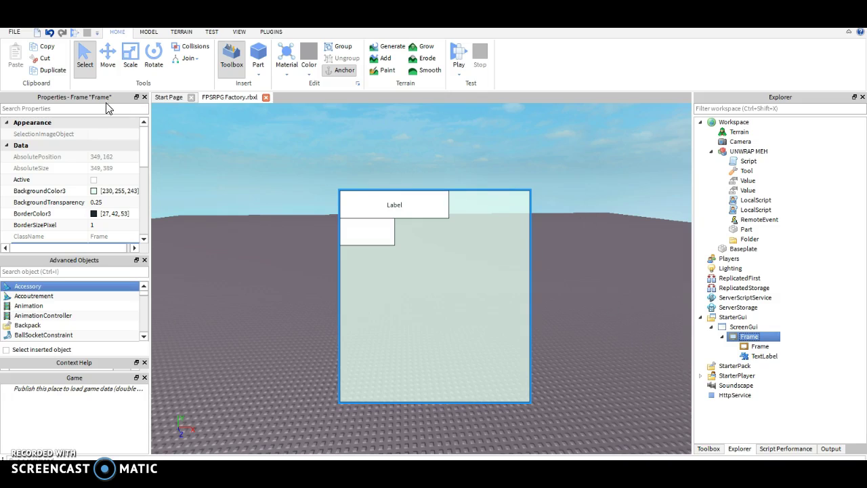
left_click_drag(146, 144, 140, 184)
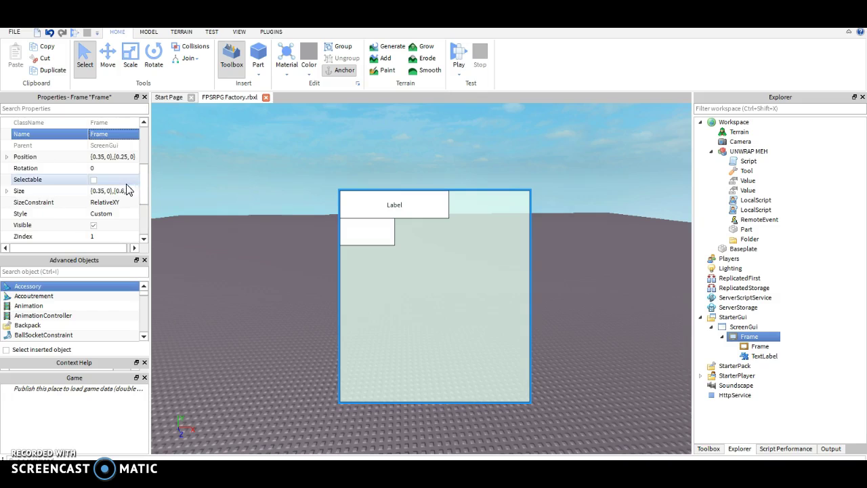
left_click(755, 346)
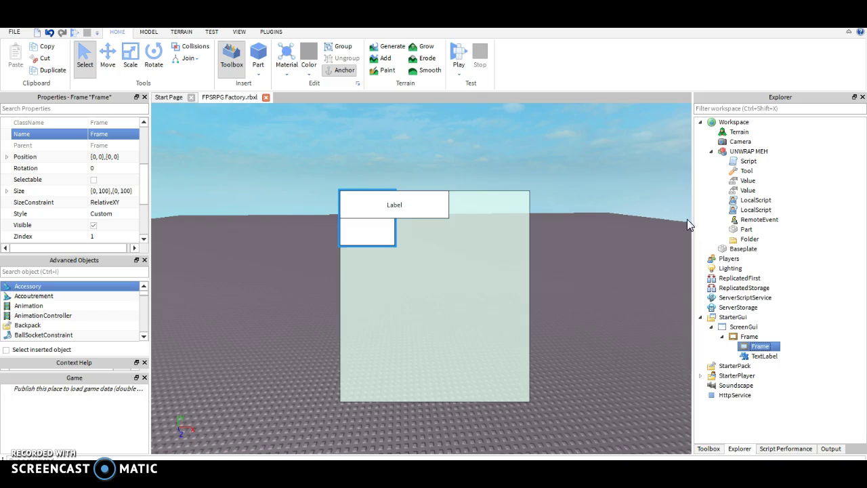
Rename the TextLabel to 'Title'.
left_click(759, 356)
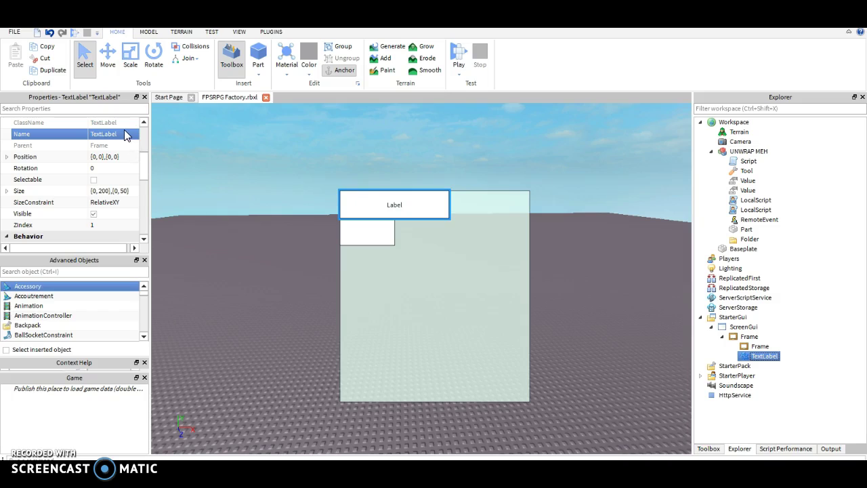
left_click(126, 136)
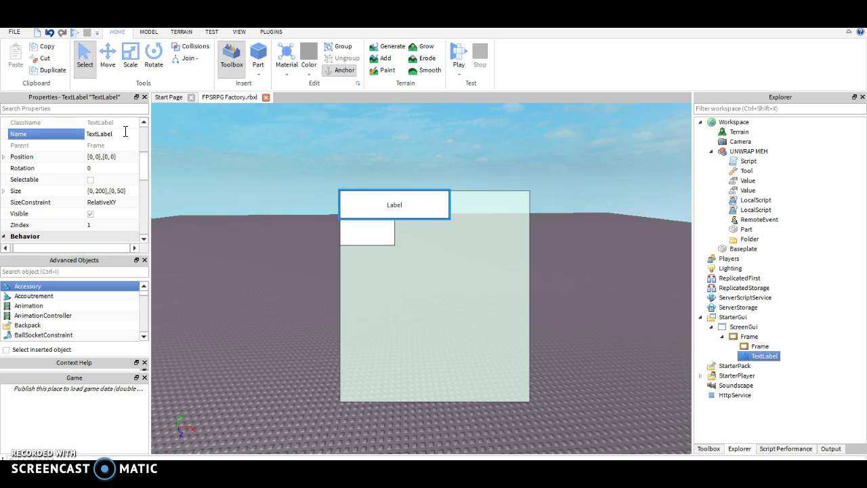
key("Delete")
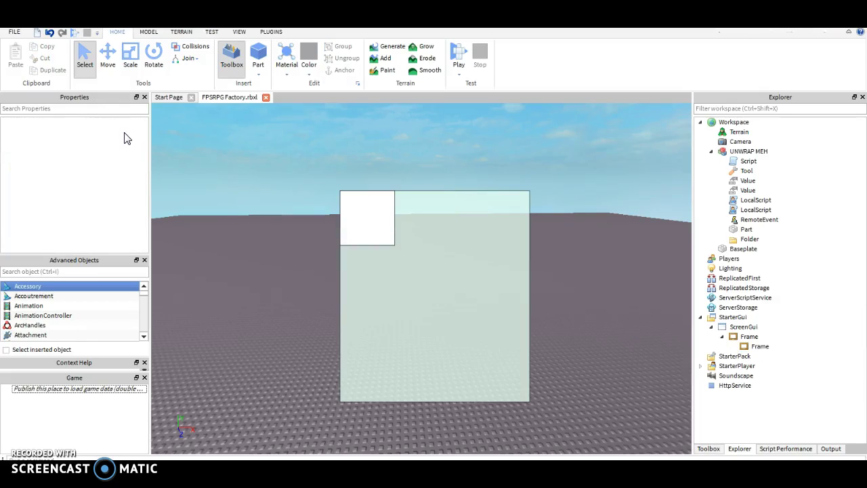
key("ctrl+z")
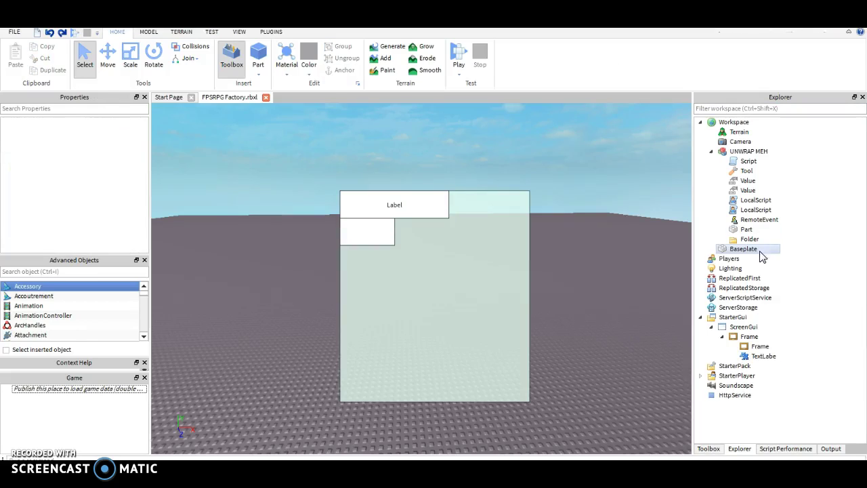
left_click(761, 357)
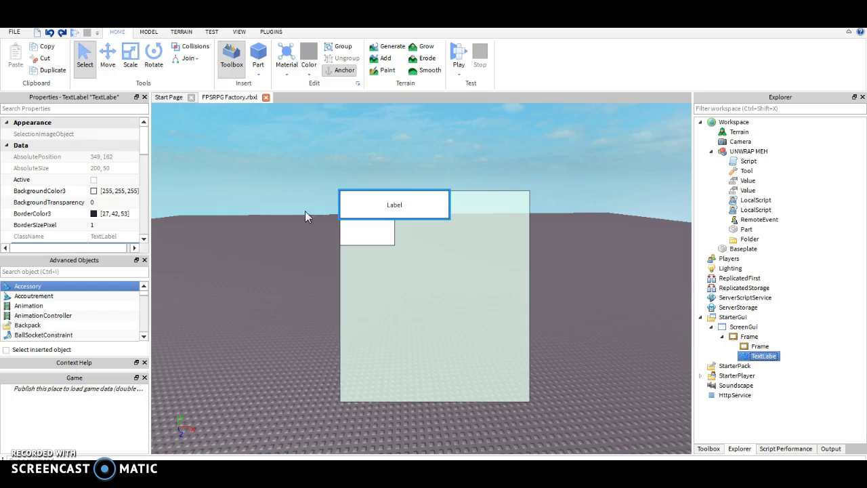
scroll(148, 170, "down", 5)
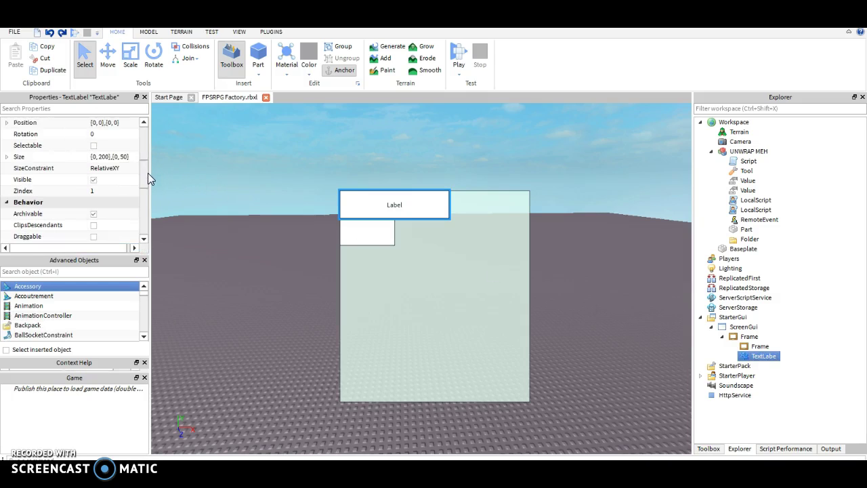
scroll(143, 170, "up", 2)
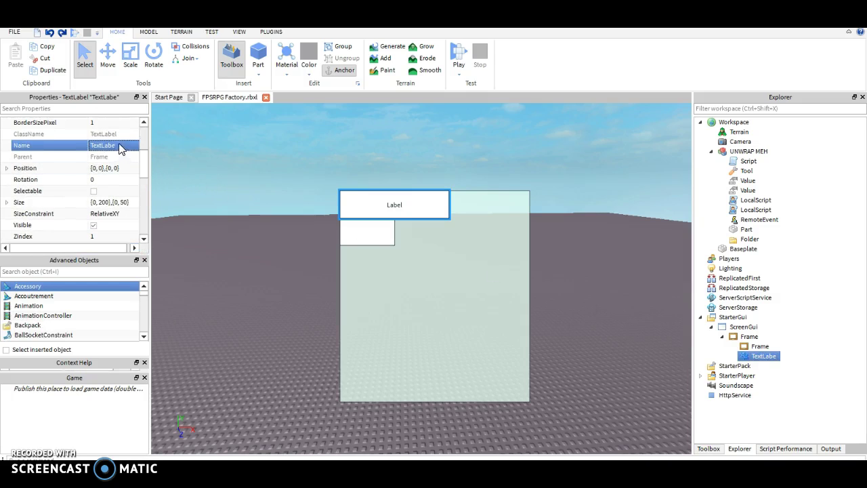
type("Title")
key("Return")
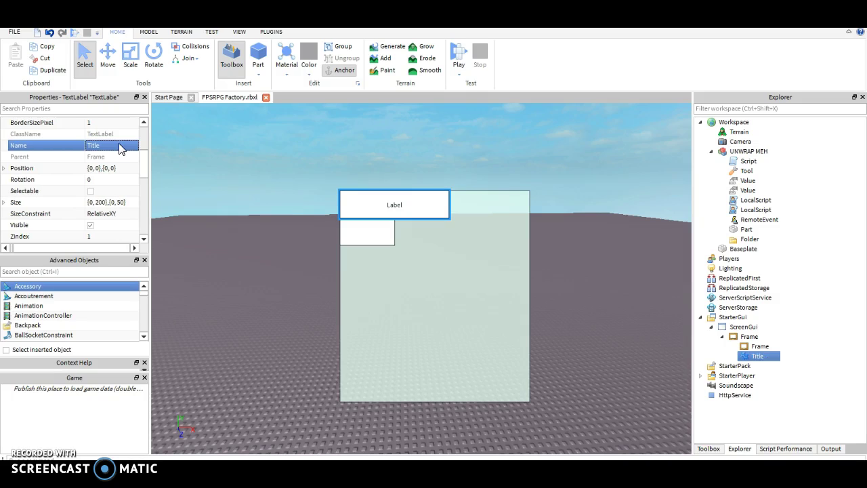
Size the Title to {1,0},{0.2,0}, then reduce the height to 0.1 and finally 0.15.
left_click(108, 202)
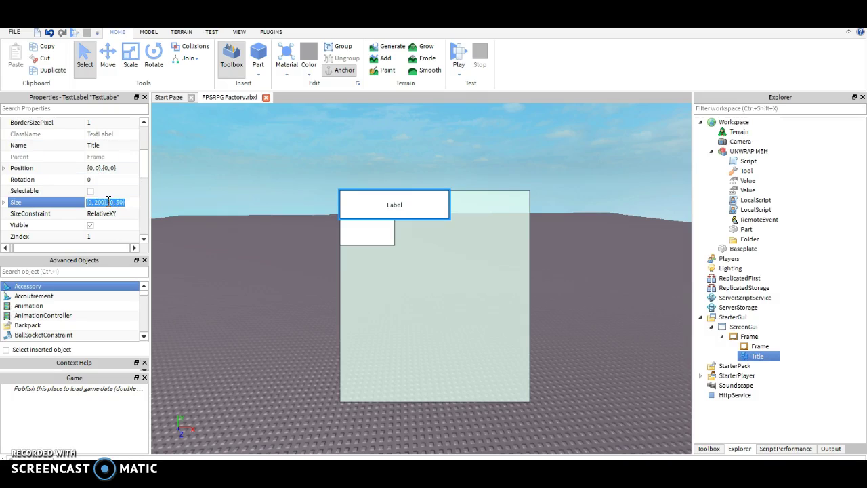
key("BackSpace")
type("{")
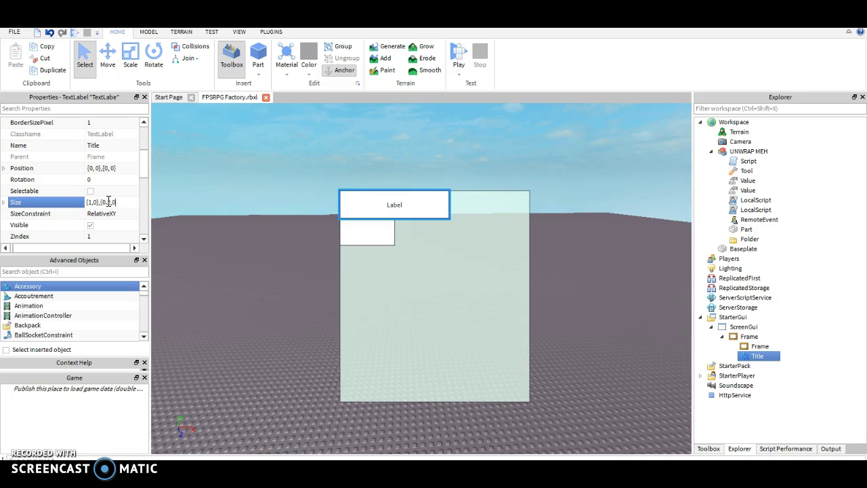
type("}")
key("Return")
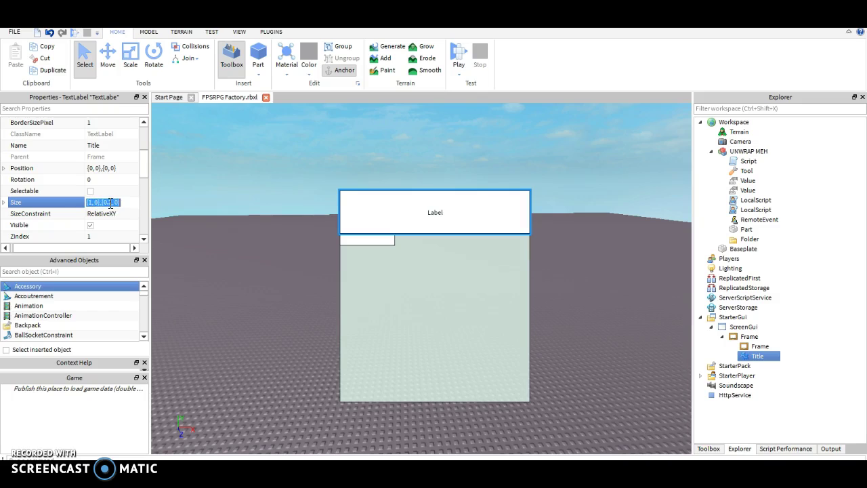
left_click(112, 202)
key("BackSpace")
type("1")
key("Return")
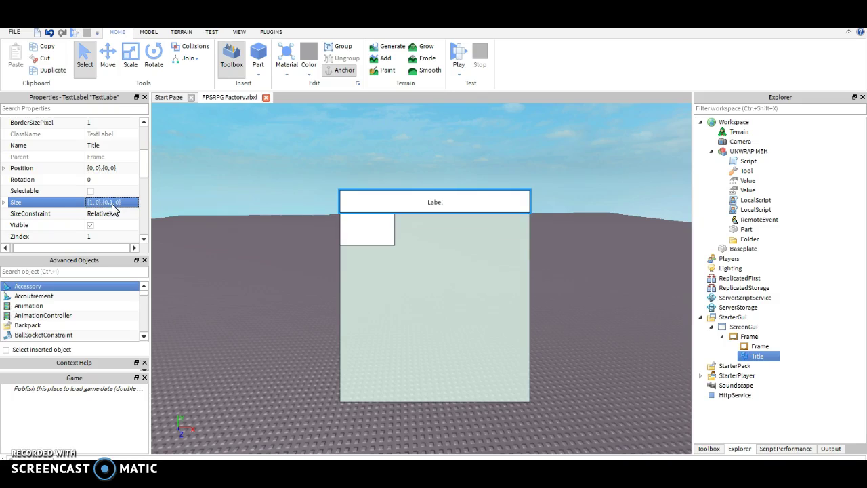
left_click(113, 204)
type("5")
key("Return")
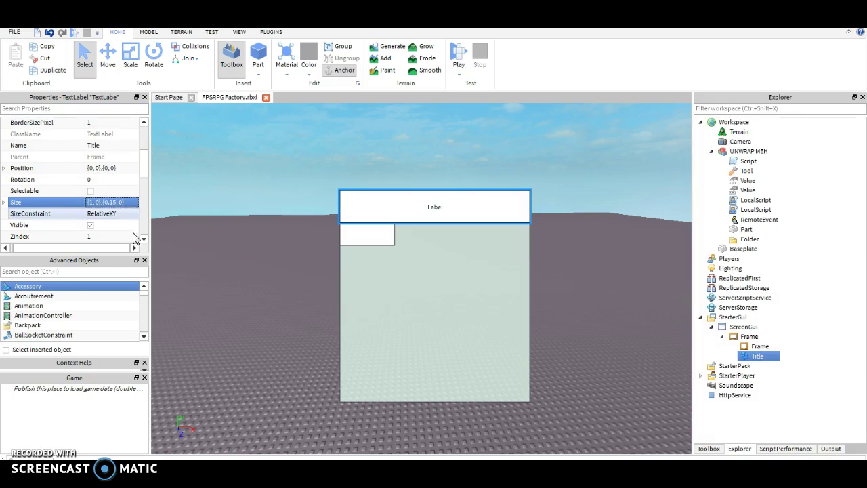
left_click_drag(142, 170, 143, 199)
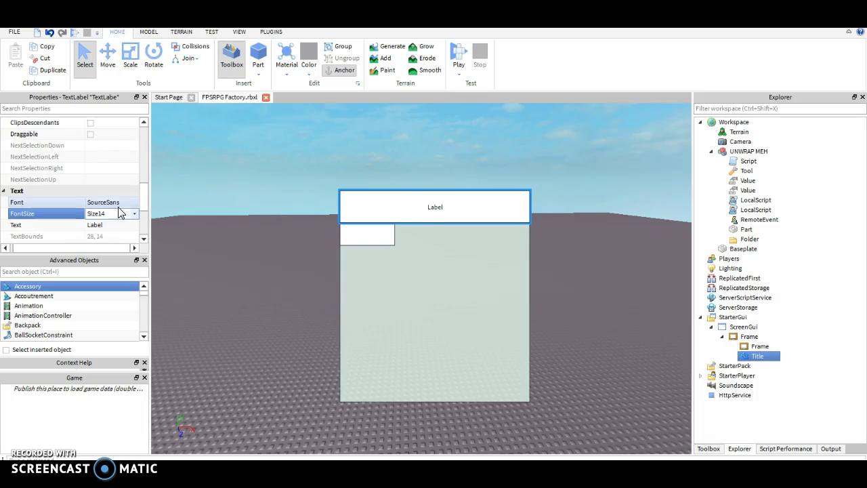
Give the Title SourceSansBold font, turn on TextScaled, and set its text to 'CHOOSE A CLASS'.
left_click(121, 202)
left_click(122, 202)
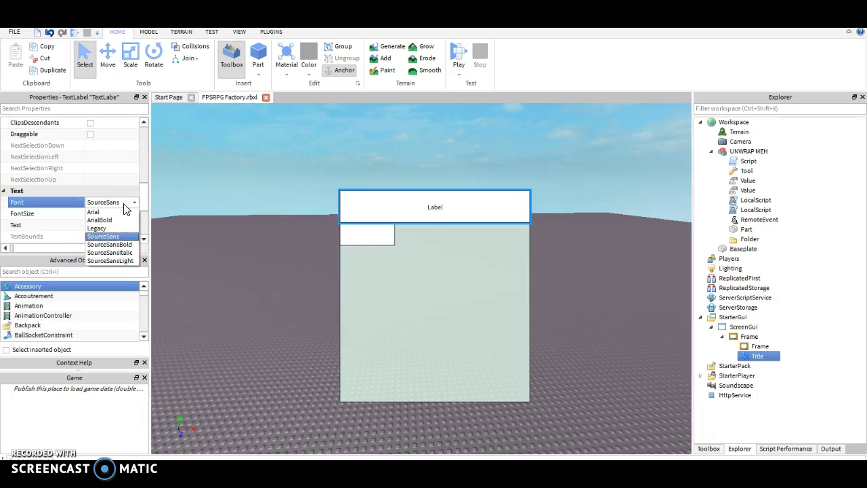
left_click(124, 245)
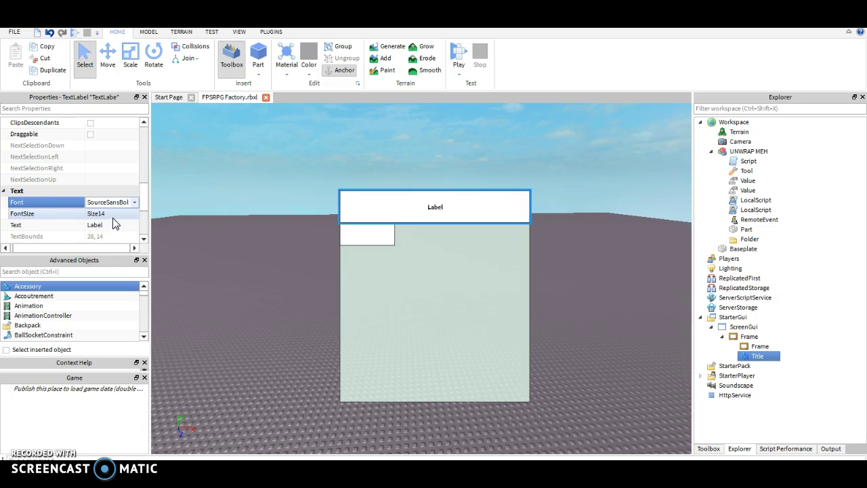
scroll(142, 203, "down", 3)
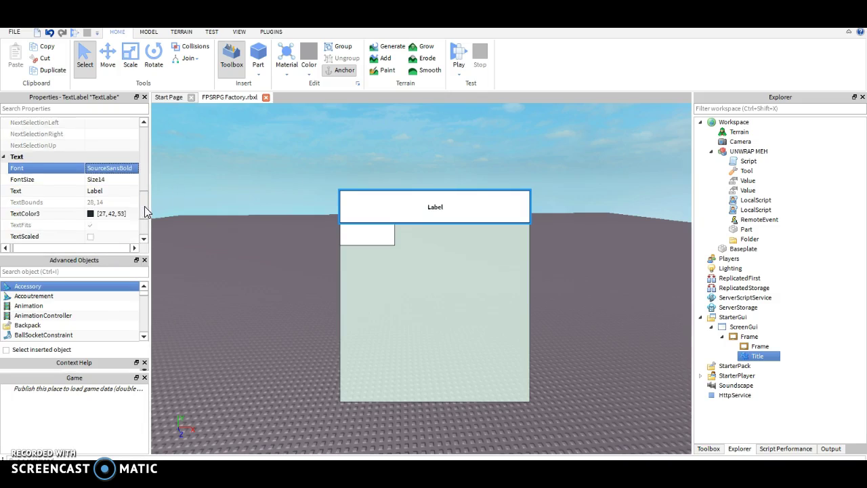
left_click(91, 214)
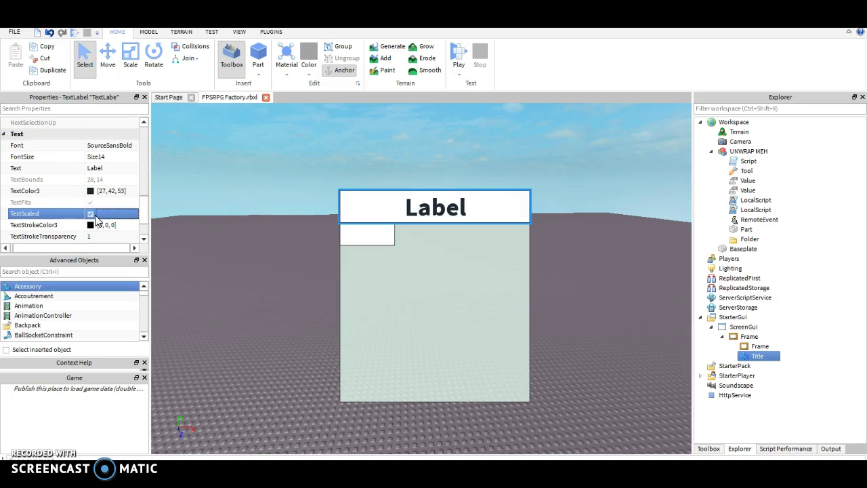
left_click(107, 170)
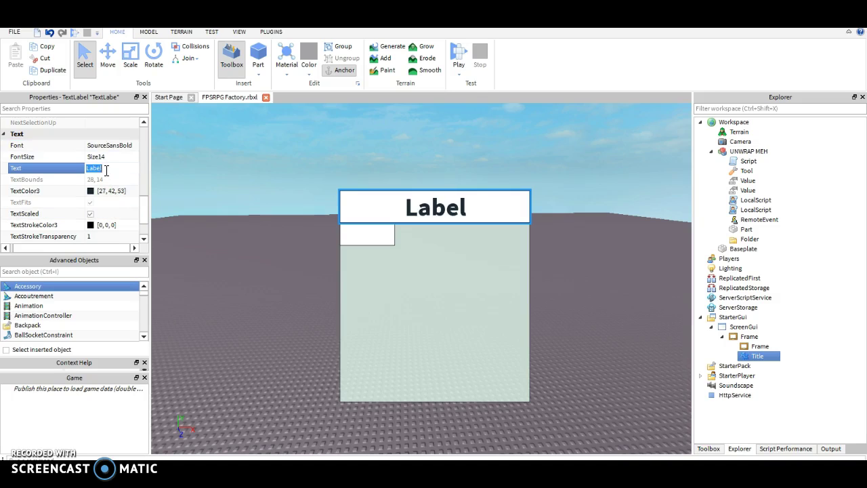
key("BackSpace")
key("Return")
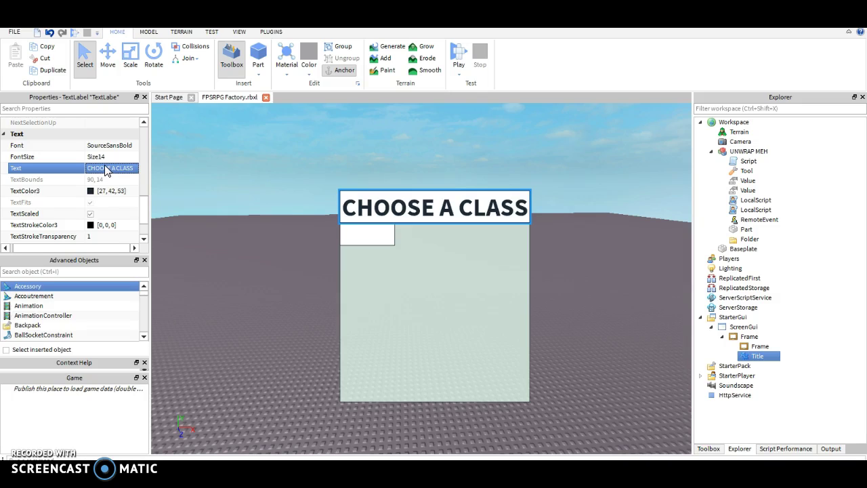
Set the Title's TextColor3 to pure red (255, 0, 0).
left_click(93, 193)
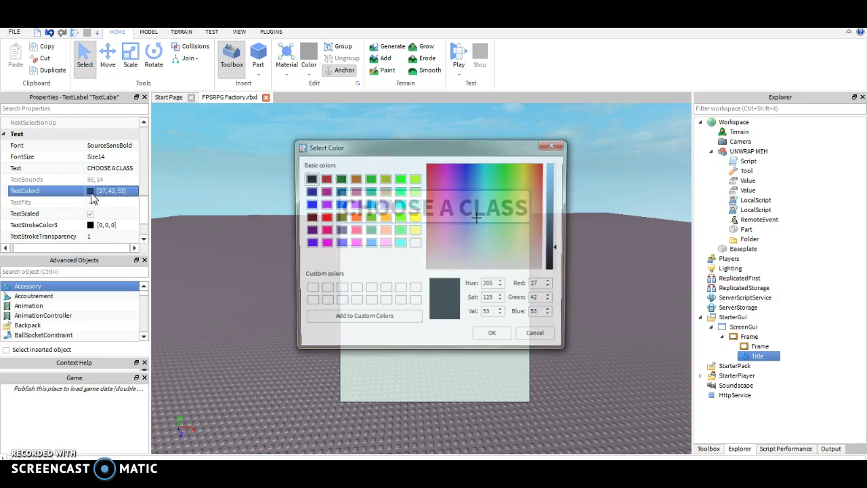
left_click(324, 217)
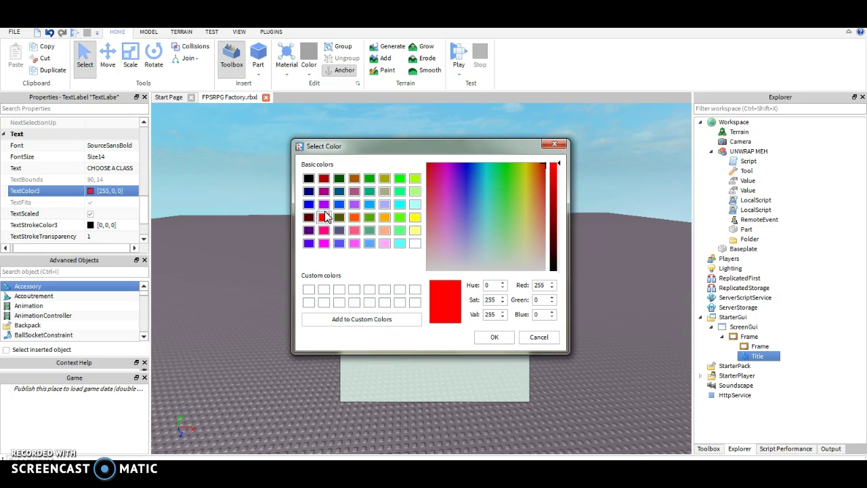
left_click(487, 342)
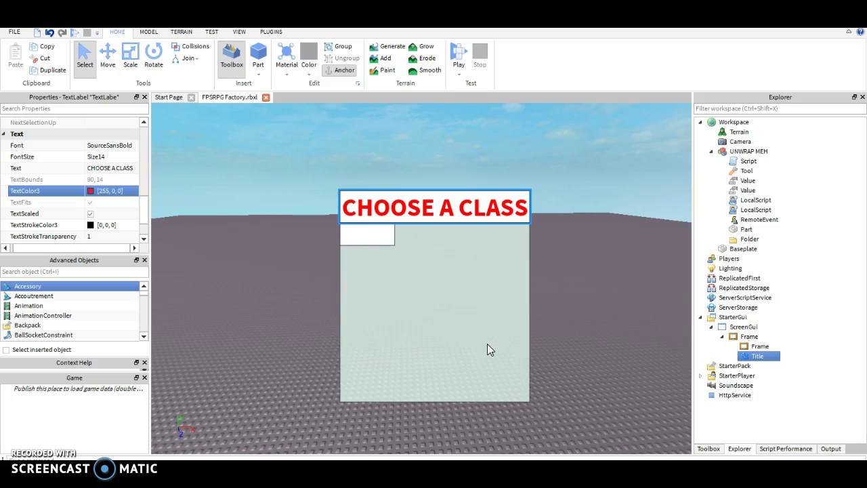
mouse_move(576, 338)
right_mouse_down()
mouse_move(566, 340)
mouse_move(575, 338)
mouse_move(568, 331)
right_mouse_up()
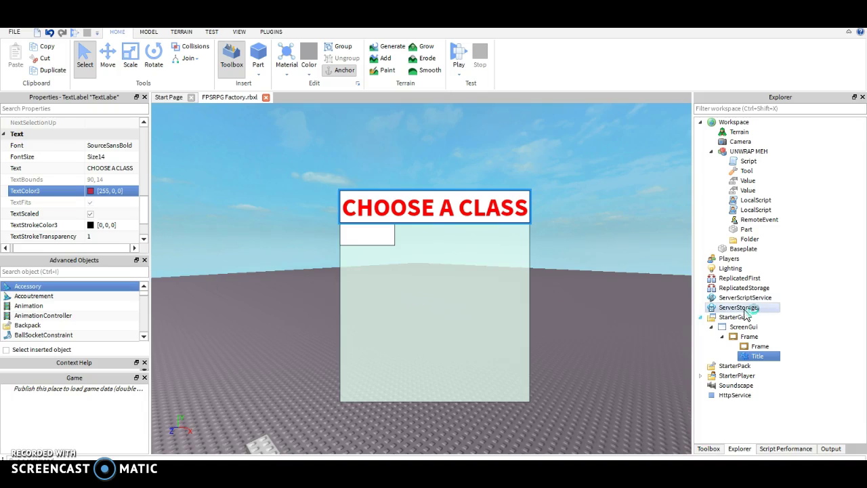
Select the small inner frame and rename it to Classes.
left_click(745, 337)
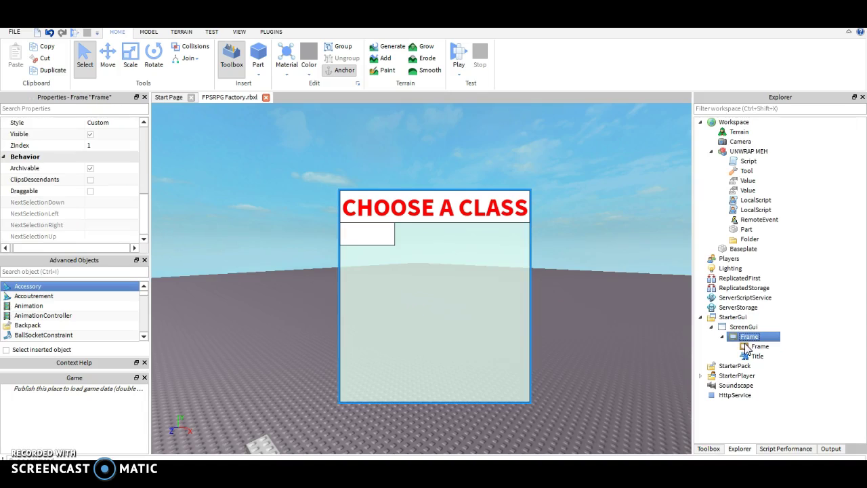
left_click(743, 345)
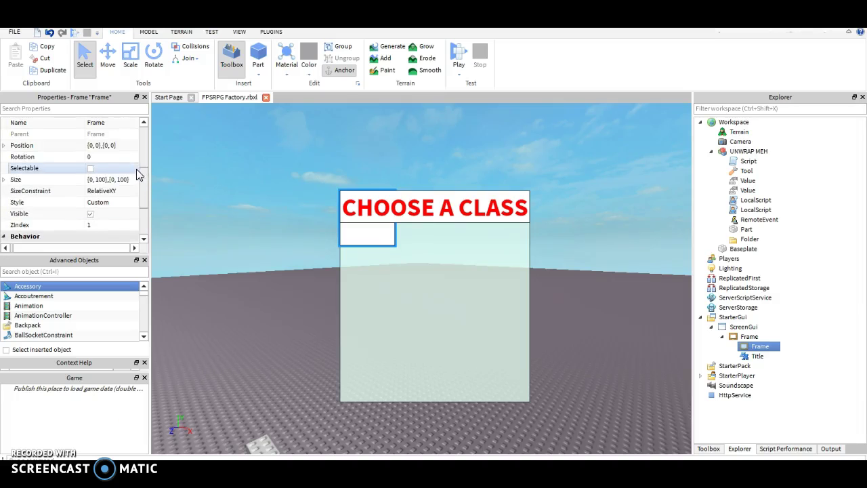
scroll(136, 169, "up", 5)
scroll(130, 150, "up", 2)
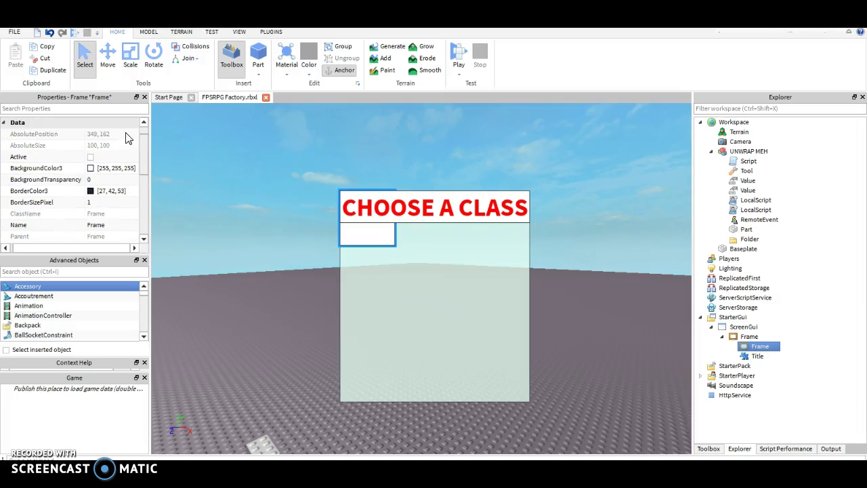
scroll(129, 145, "down", 2)
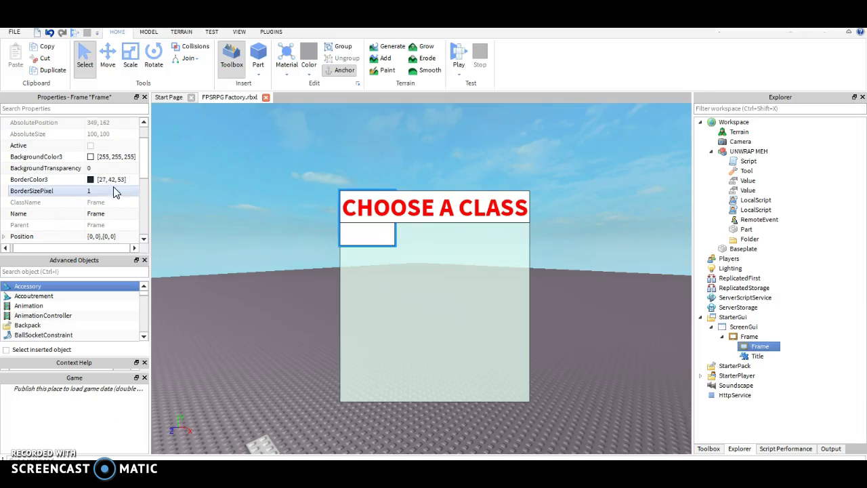
left_click(98, 214)
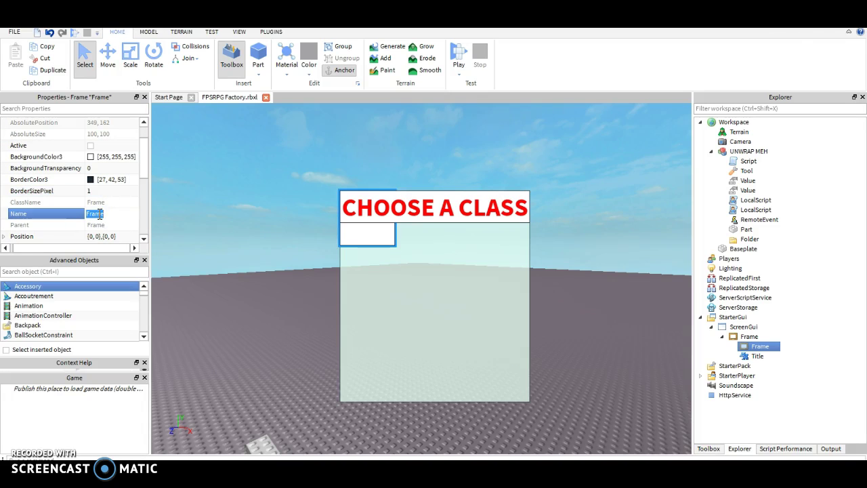
type("Classes")
key("Return")
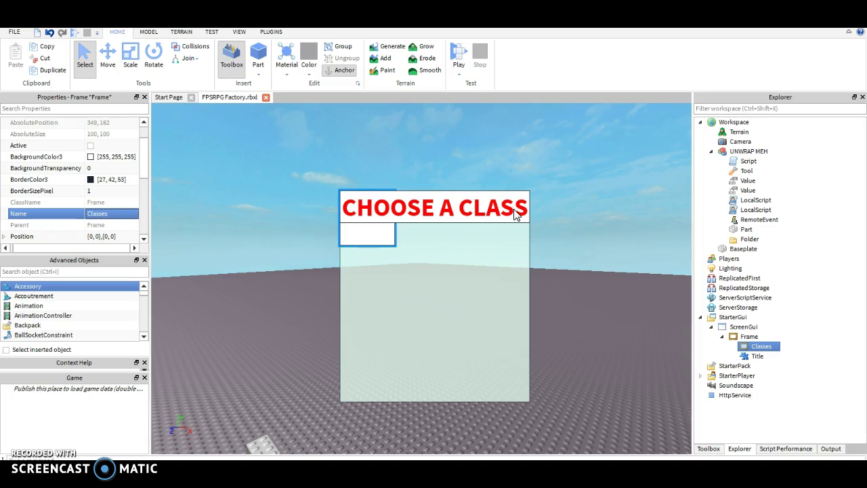
Set the Classes frame's Size to full width and 0.9 height.
scroll(141, 162, "down", 3)
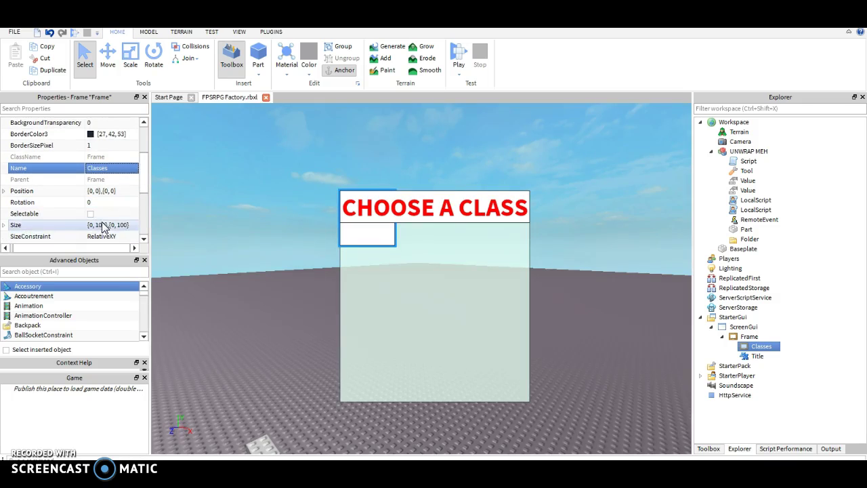
left_click(103, 225)
key("BackSpace")
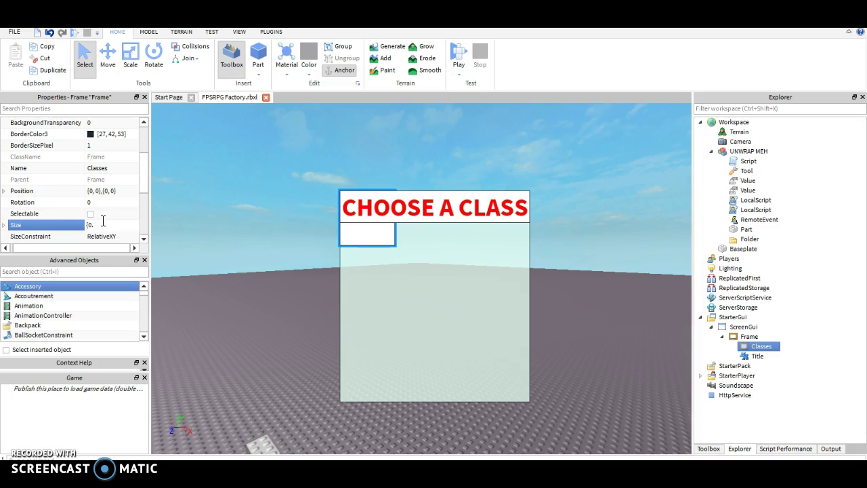
key("ctrl+z")
key("BackSpace")
key("Return")
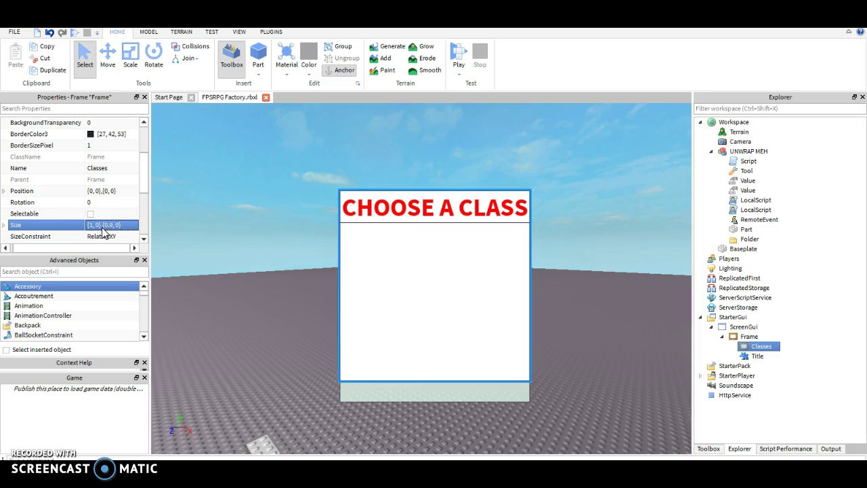
Move Classes 0.1 down below the title after undoing an accidental sideways offset.
left_click(94, 191)
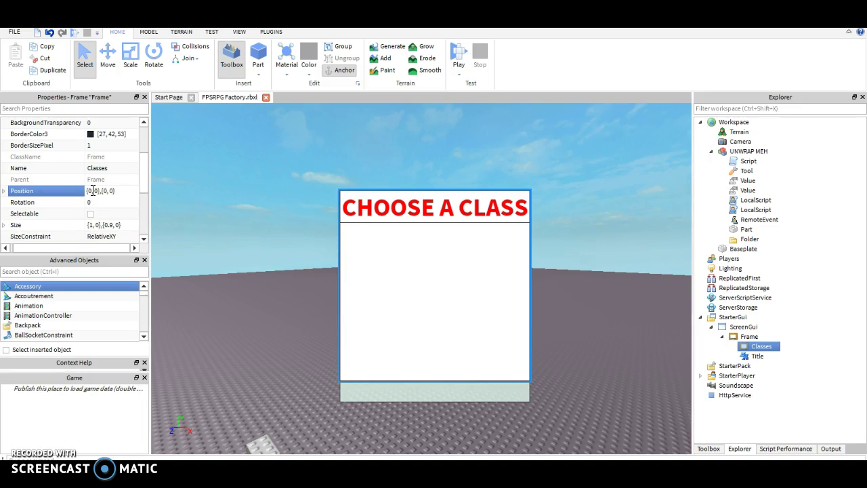
type(".1")
key("Return")
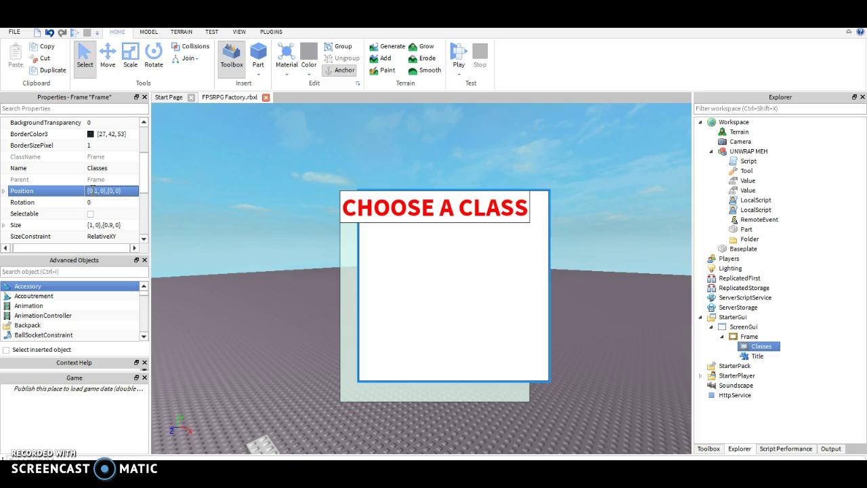
key("ctrl+z")
left_click(112, 192)
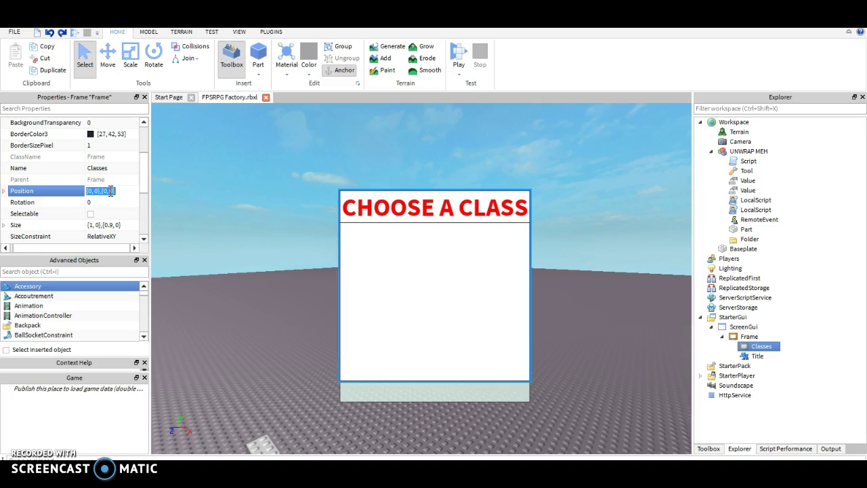
left_click(108, 191)
left_click(108, 193)
key("Return")
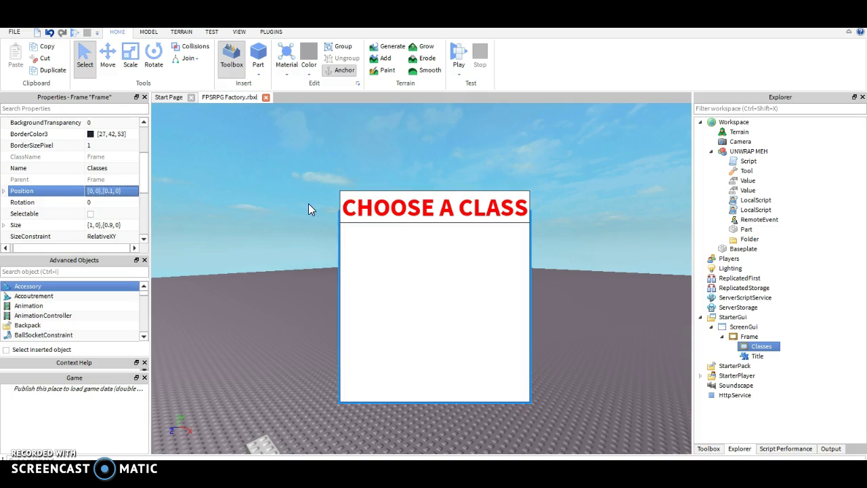
Reduce the Classes height so its Size becomes {1,0},{0.85,0}.
right_click_drag(308, 203, 310, 213)
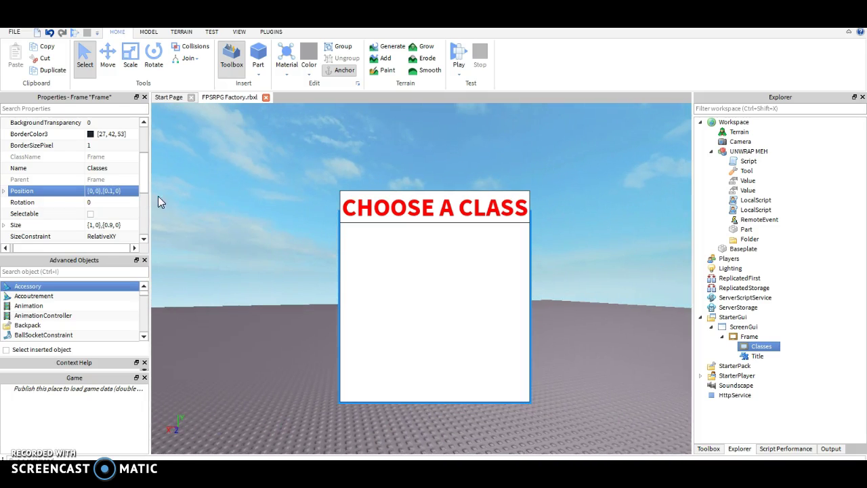
left_click(91, 226)
left_click(92, 226)
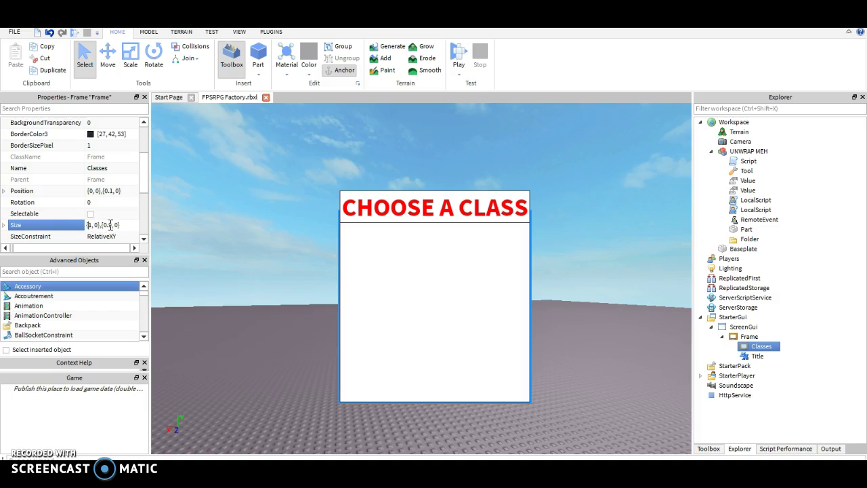
key("BackSpace")
type("85")
key("Return")
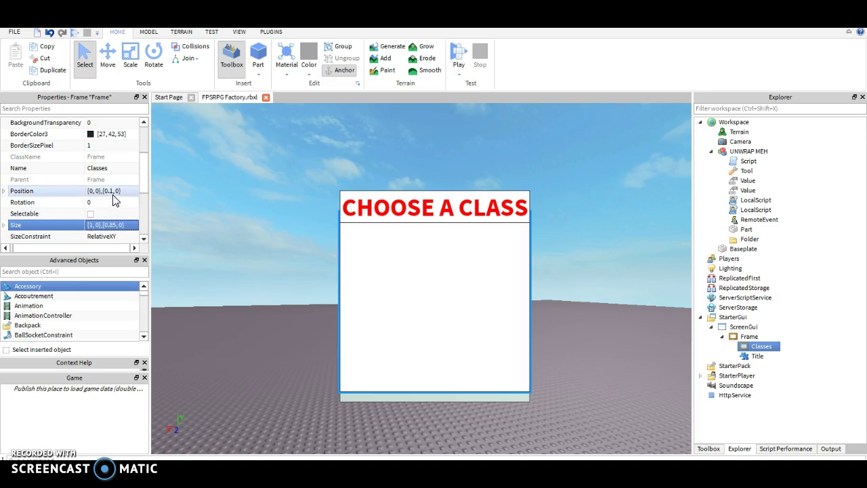
Set the Classes Position to {0,0},{0.15,0} so it starts 15% down.
left_click(112, 191)
left_click(114, 191)
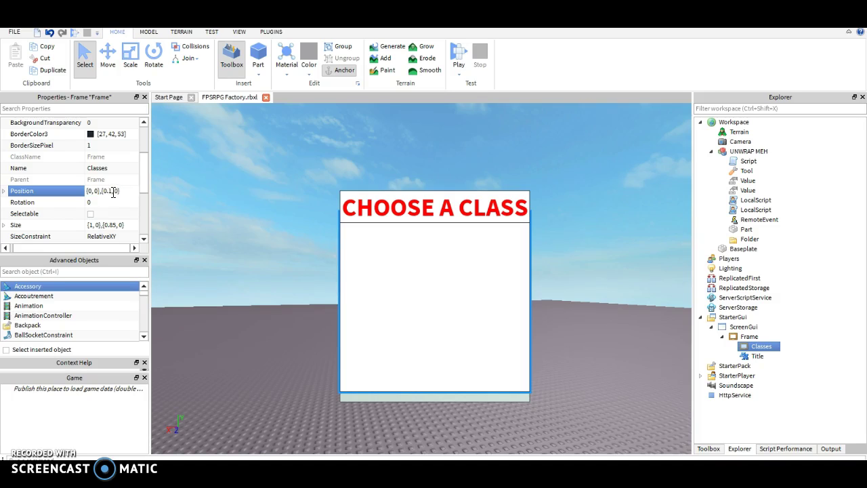
key("Return")
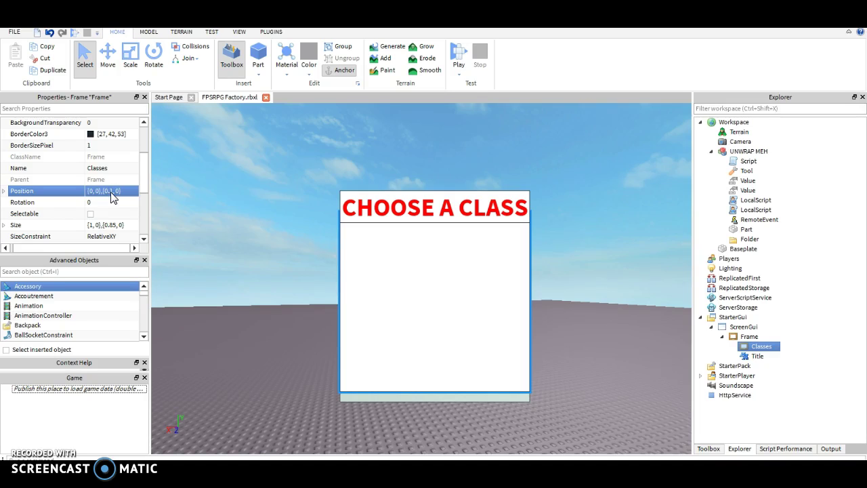
left_click(112, 195)
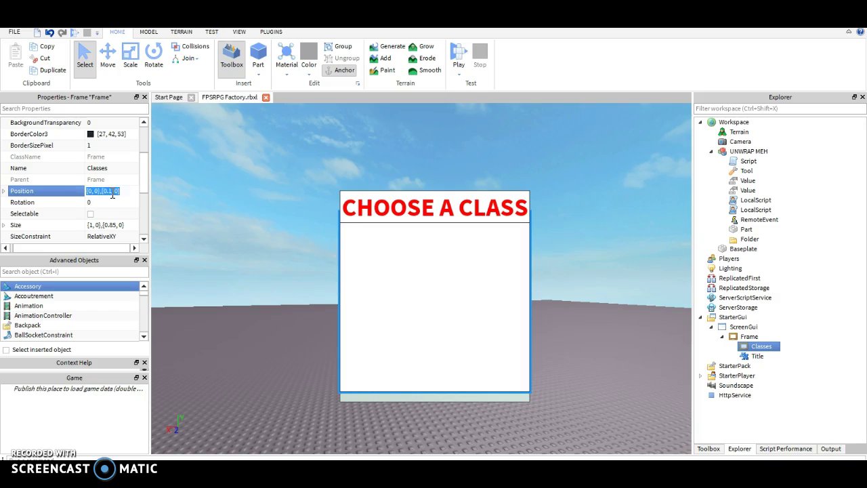
left_click(114, 192)
type("5")
key("Return")
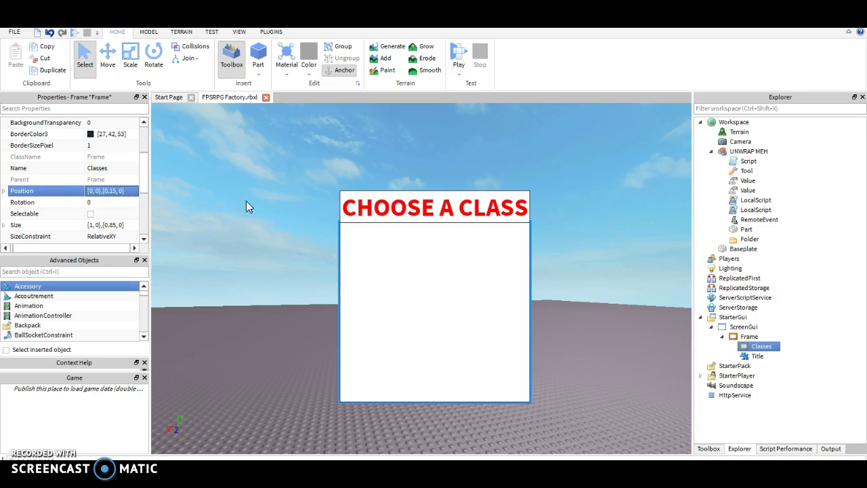
right_click_drag(295, 229, 301, 233)
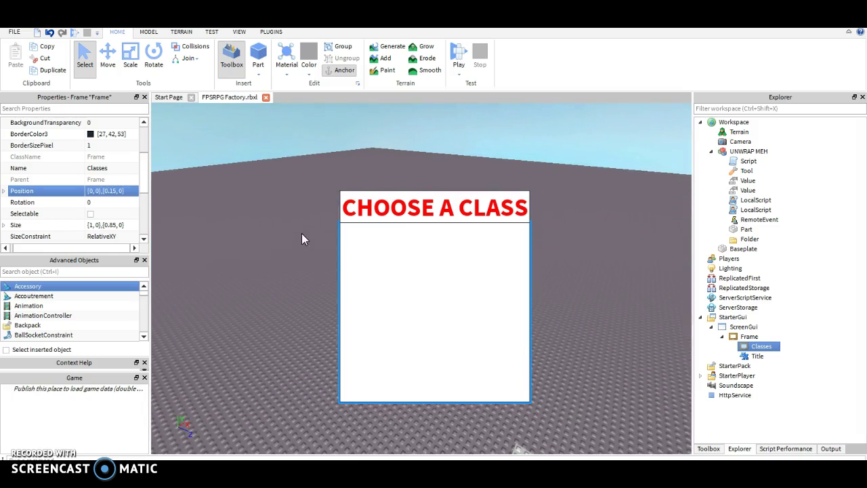
Set the Classes frame's BackgroundColor3 to bright green (110, 255, 43) in Select Color.
left_click(752, 356)
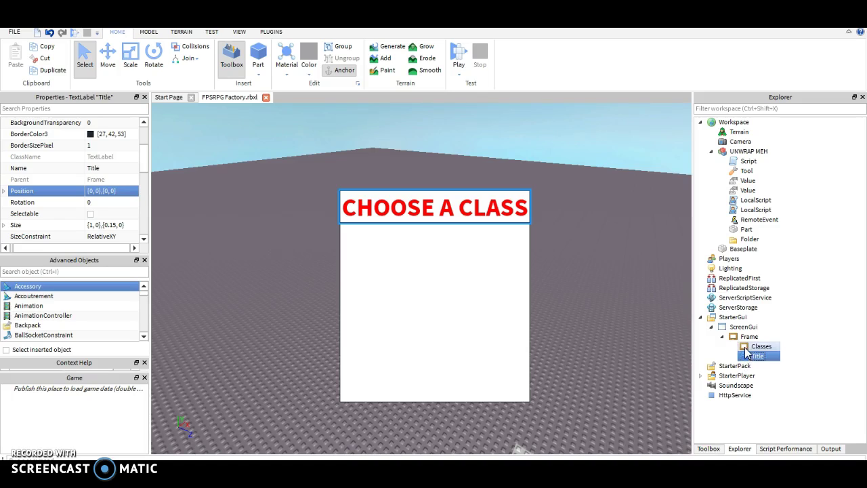
left_click(746, 348)
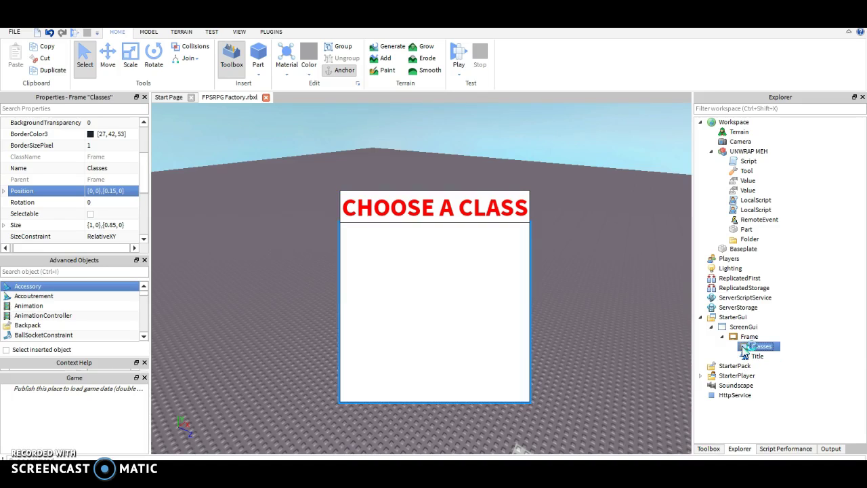
right_click(745, 349)
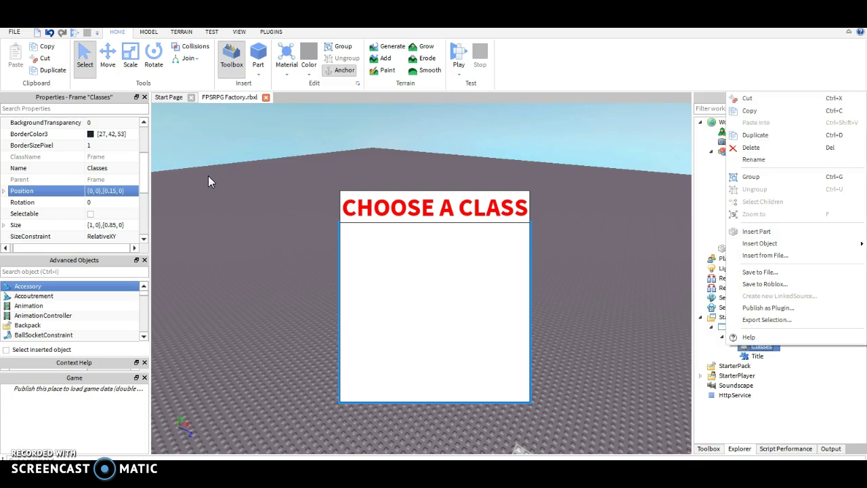
left_click(140, 178)
scroll(142, 176, "up", 4)
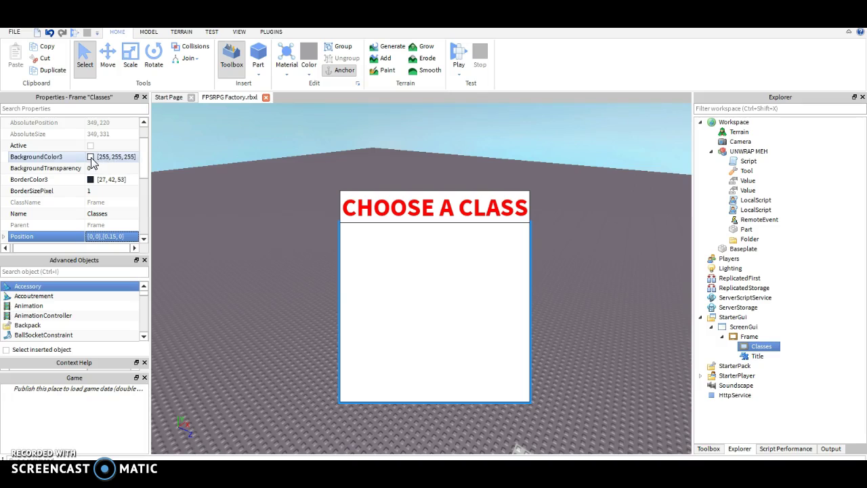
left_click(90, 157)
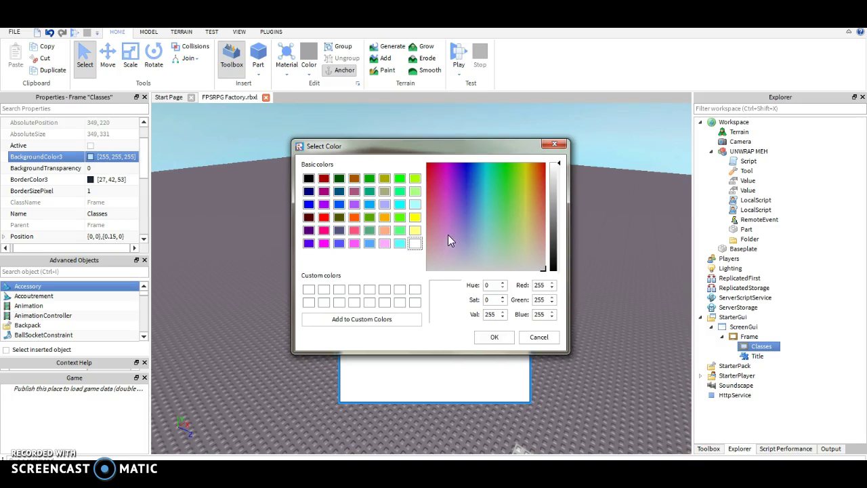
left_click(512, 181)
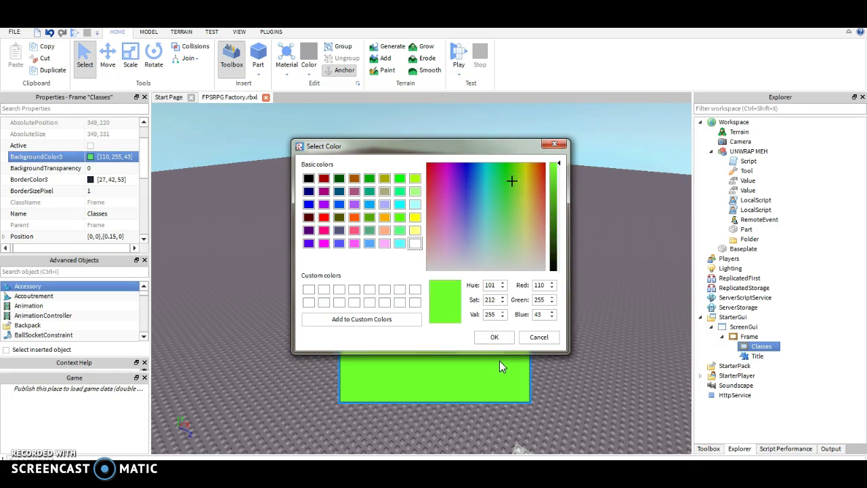
left_click(501, 340)
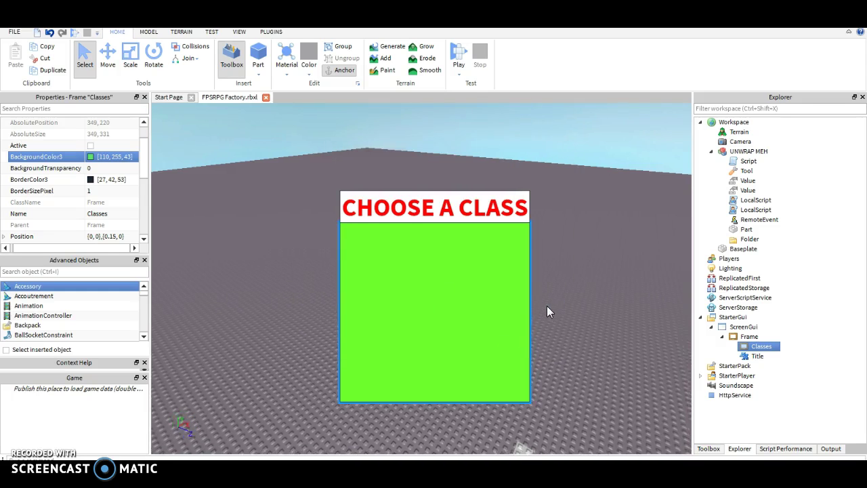
scroll(548, 305, "down", 5)
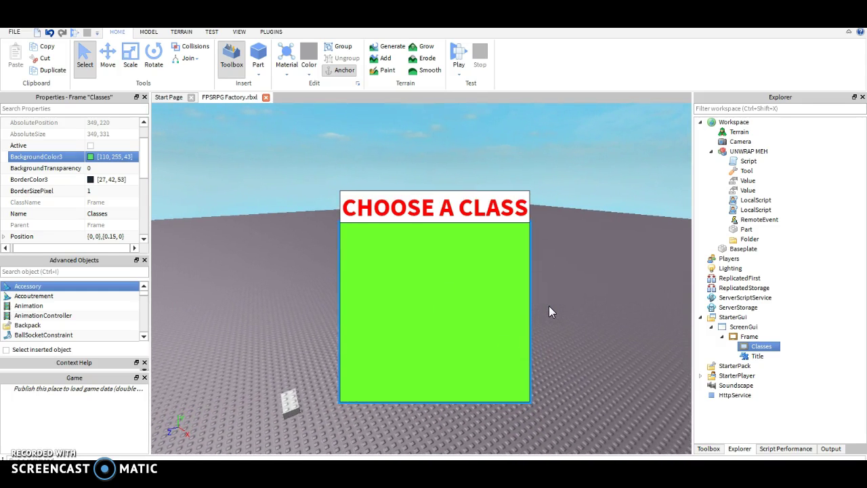
Insert a TextButton into the Classes frame via Insert Object.
right_click(755, 347)
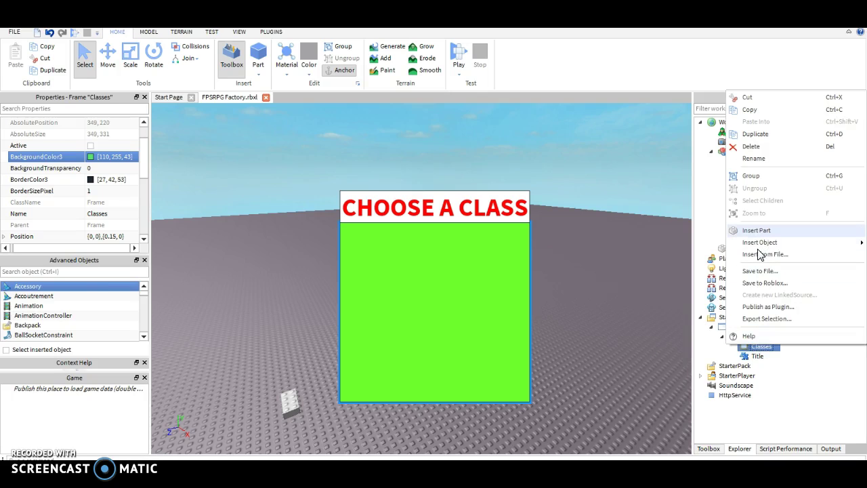
mouse_move(758, 243)
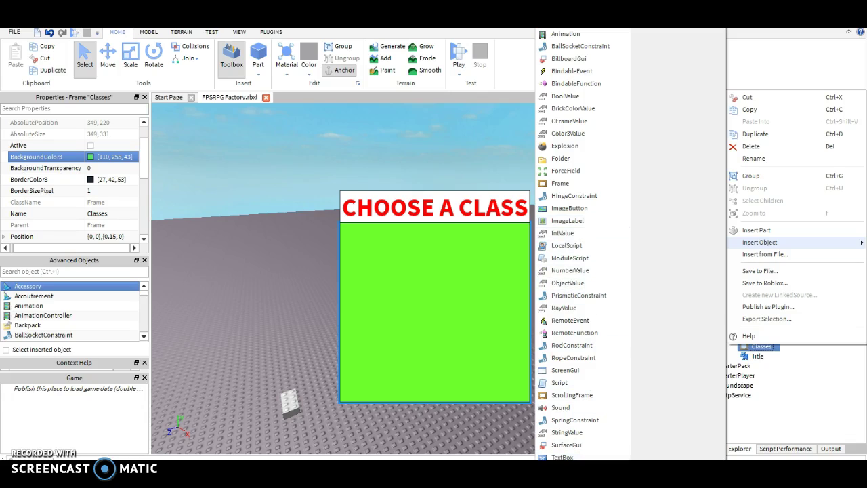
left_click(565, 469)
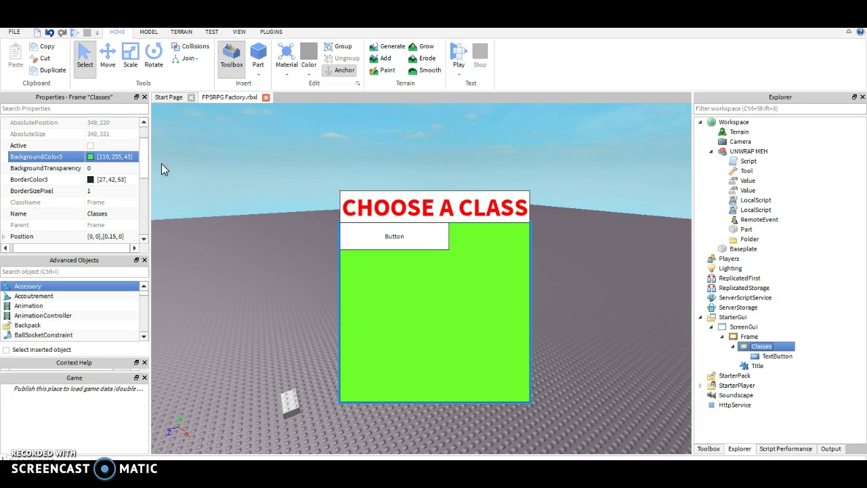
scroll(141, 175, "down", 3)
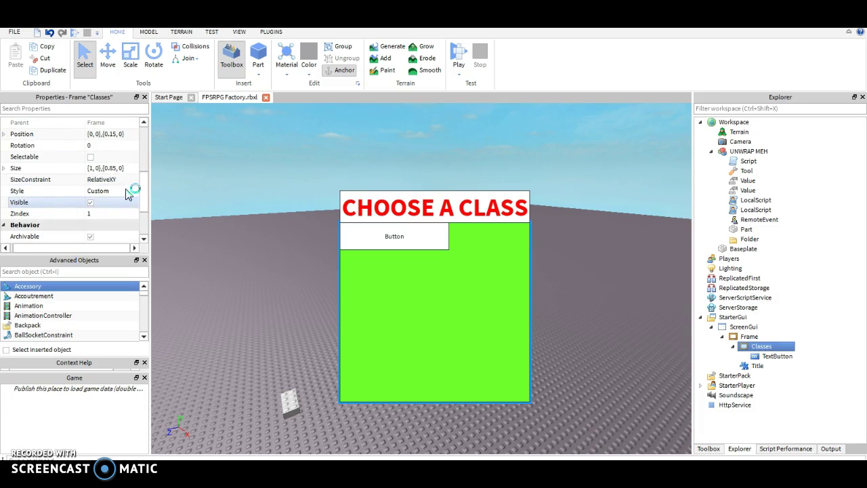
Set the new TextButton's Size to {1,0},{0.15,0}.
left_click(773, 357)
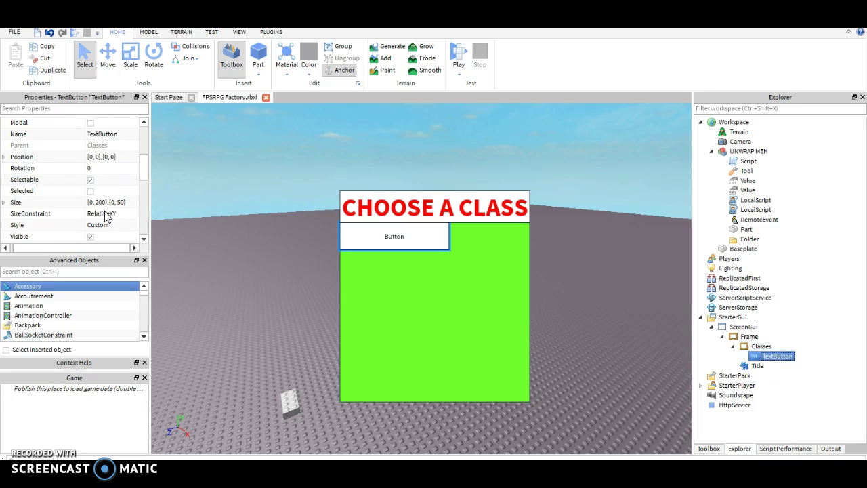
left_click(100, 202)
key("BackSpace")
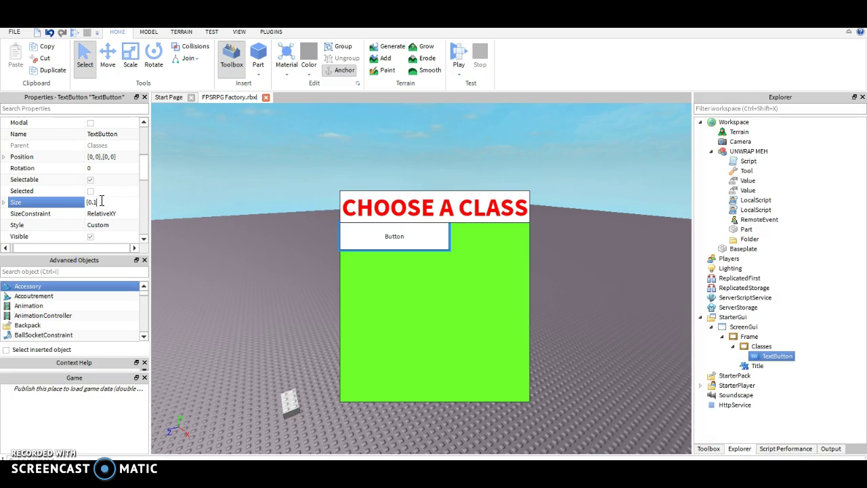
type("1,0},{1")
key("Return")
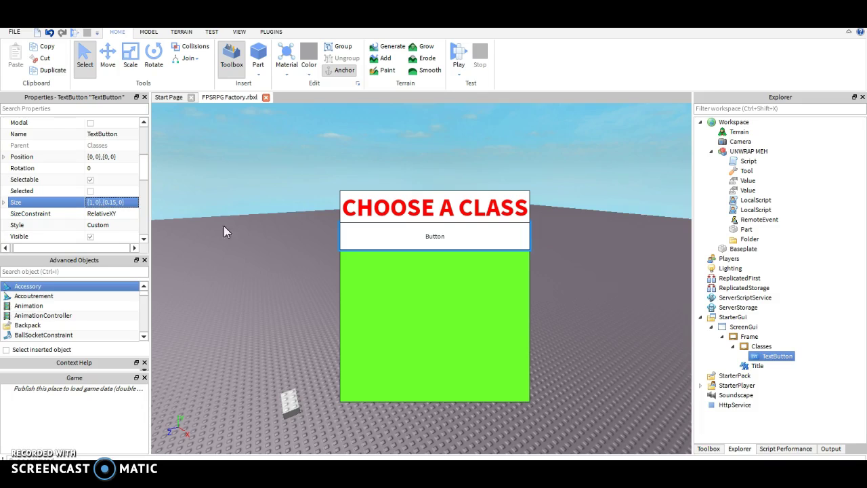
right_click_drag(621, 259, 621, 259)
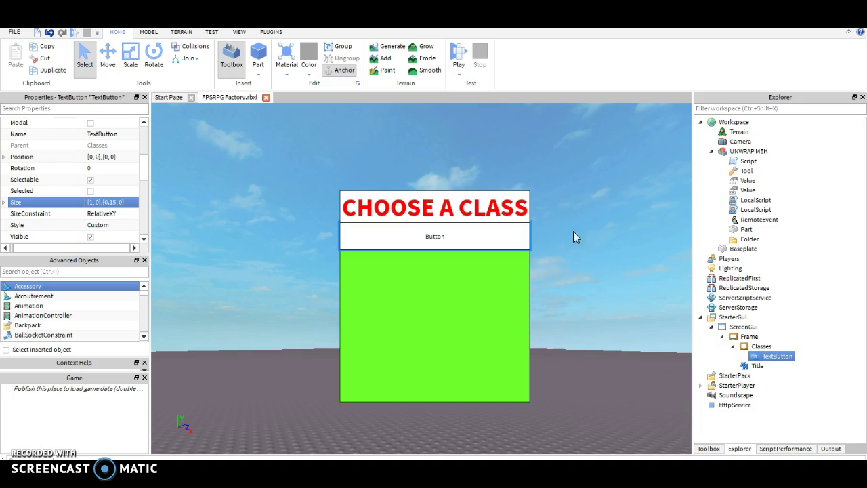
Replace the TextButton's Name property with JEDI.
left_click(119, 134)
key("BackSpace")
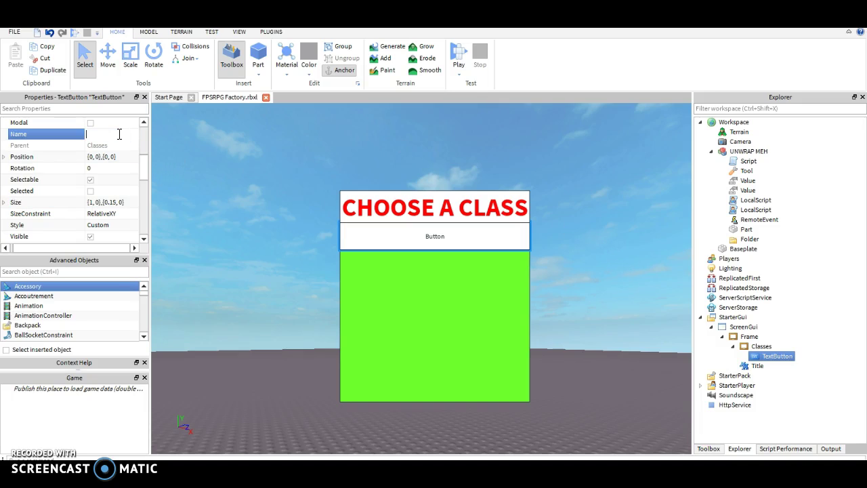
key("Return")
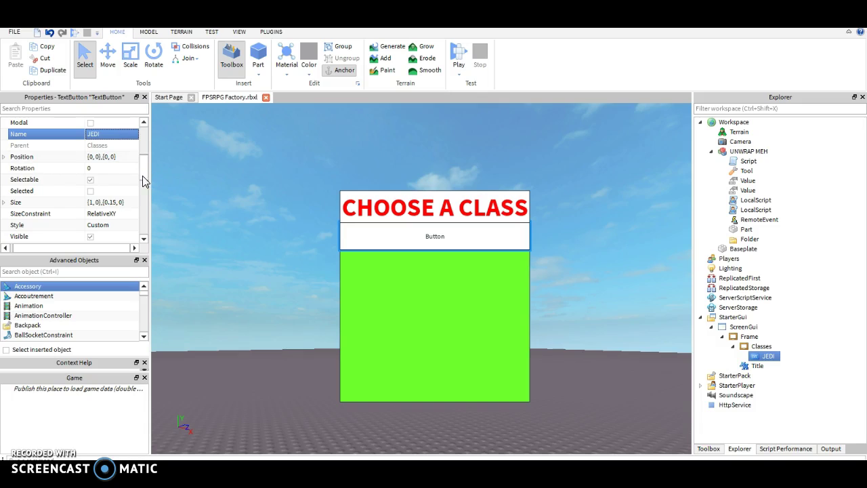
left_click_drag(143, 168, 134, 193)
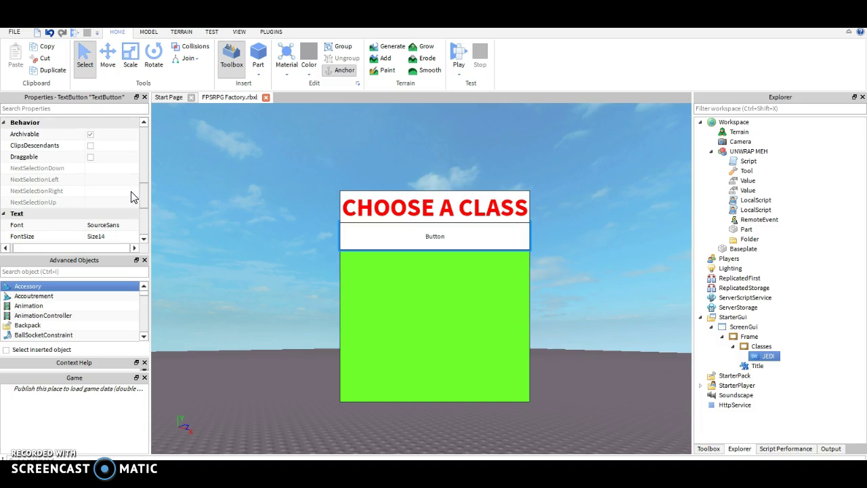
scroll(142, 206, "down", 3)
scroll(148, 207, "up", 1)
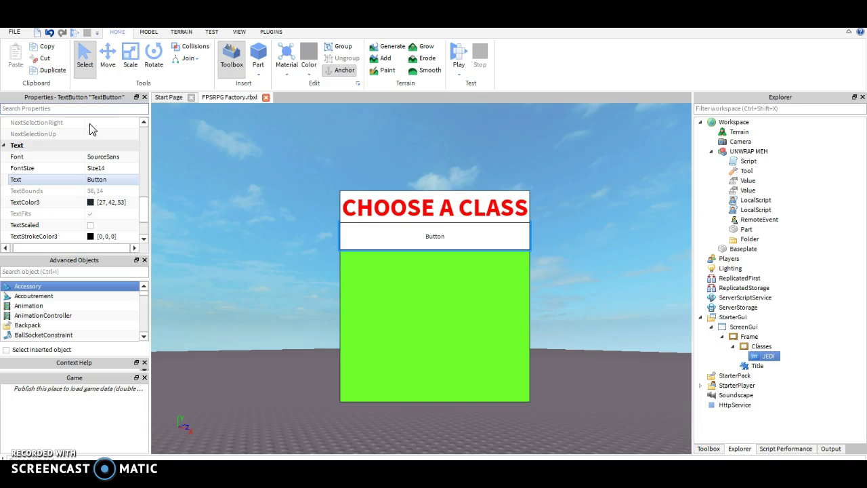
Delete the default 'Button' text from the JEDI button's Text property.
left_click(105, 179)
key("BackSpace")
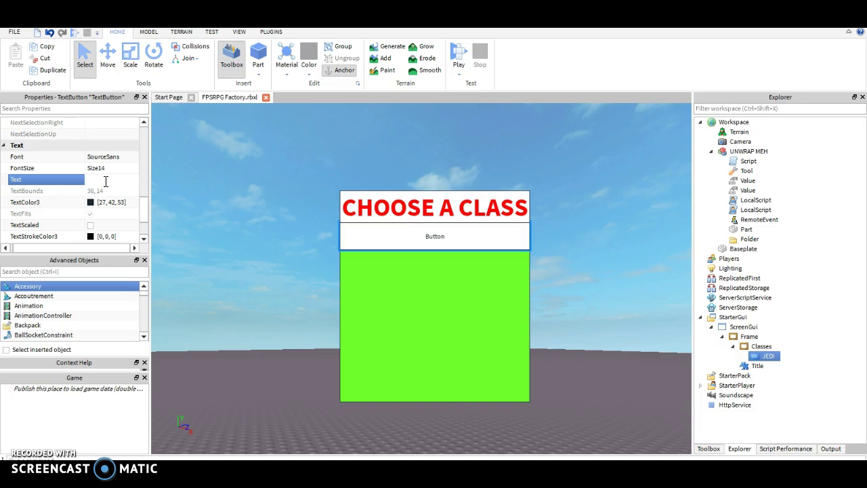
Enter the label text Jedi and enable TextScaled so it fills the button.
type("JEdi")
key("Return")
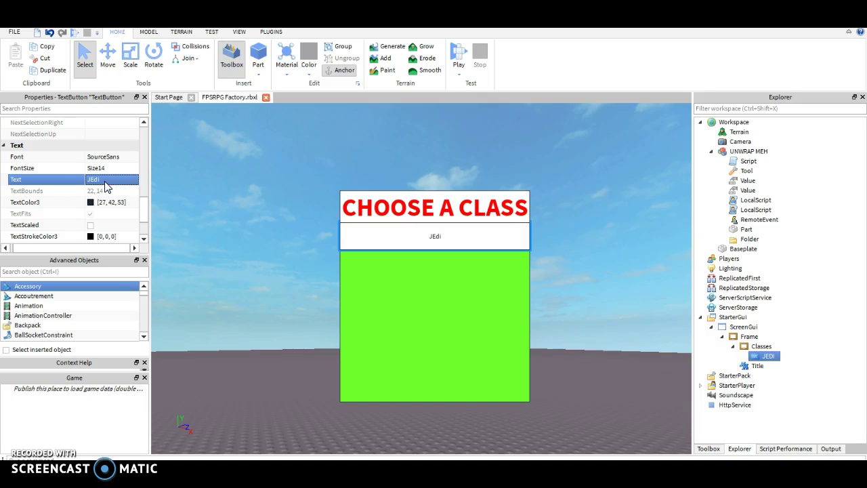
left_click(106, 182)
type("Je")
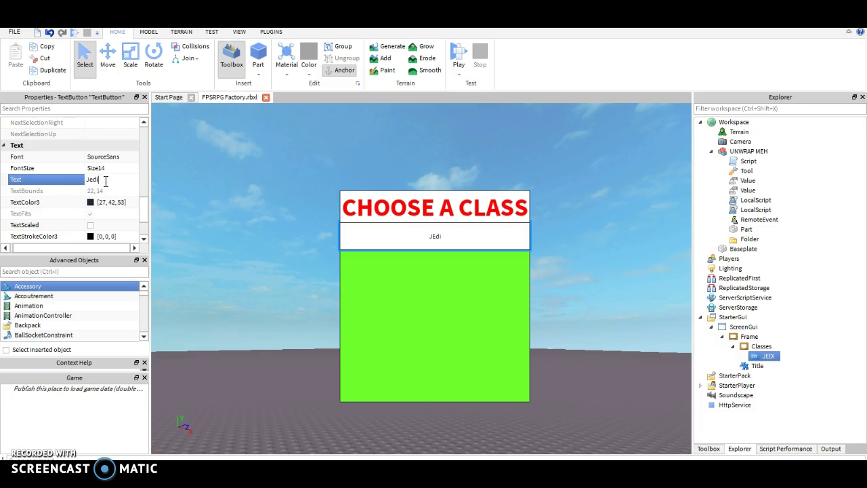
type("di")
key("Return")
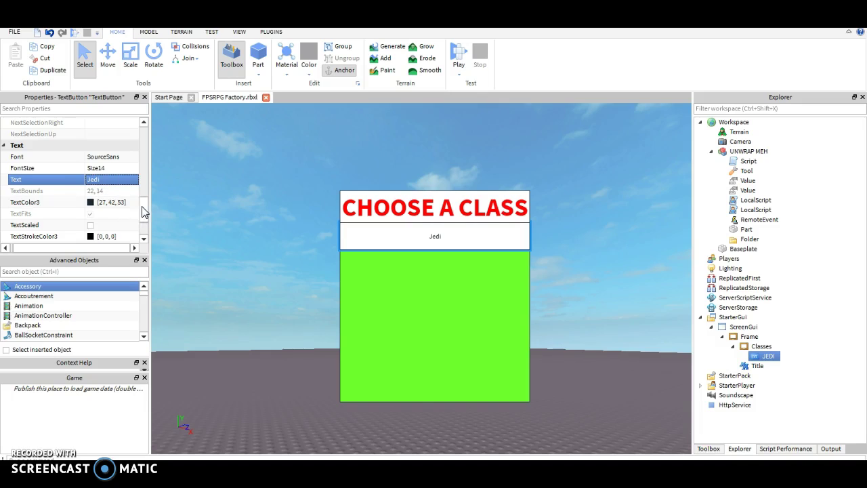
left_click_drag(144, 212, 148, 230)
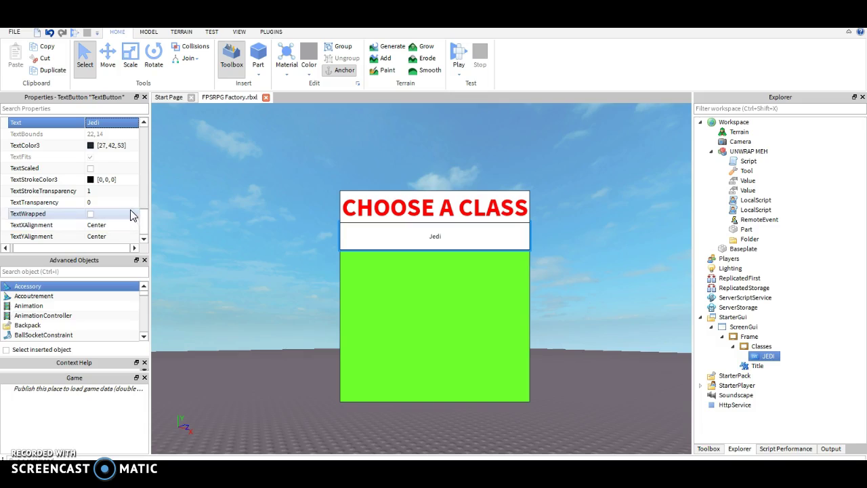
left_click(90, 213)
left_click(90, 168)
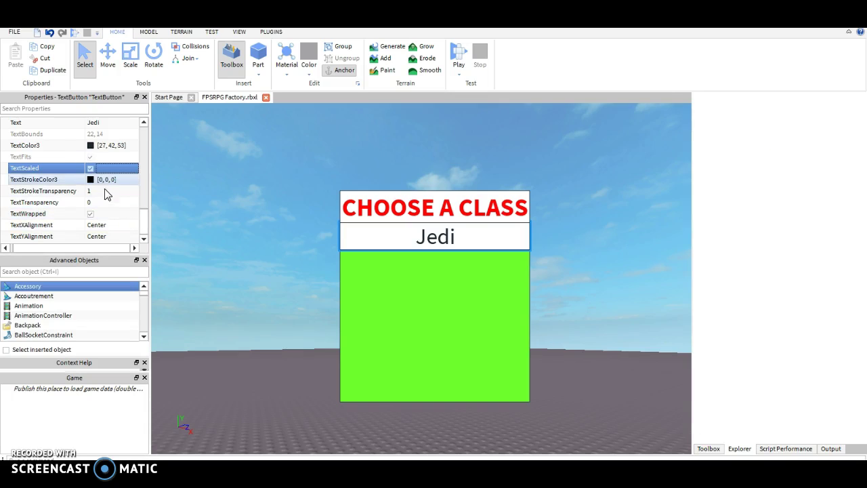
left_click_drag(146, 221, 145, 208)
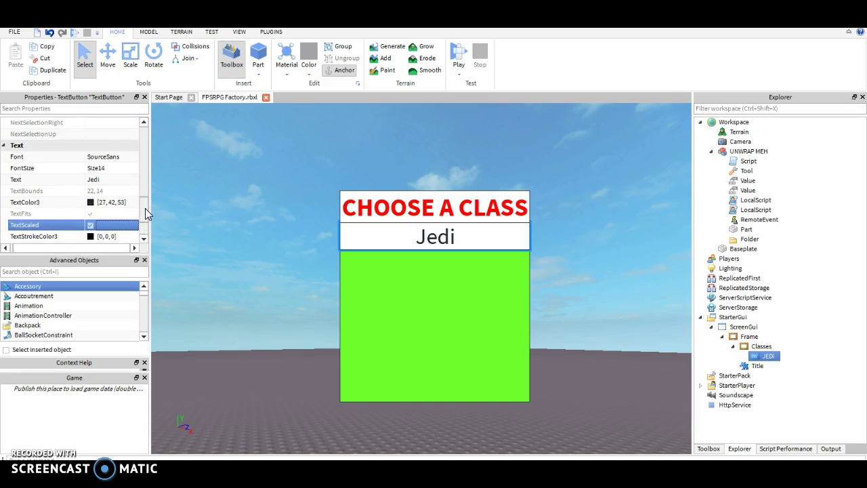
Change the label to uppercase JEDI and set the Font to SourceSansBold.
left_click(117, 180)
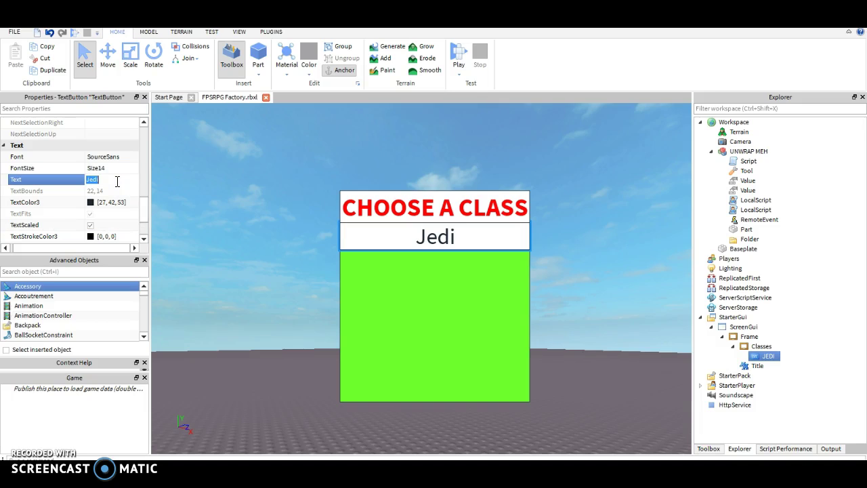
type("JEDI")
key("Return")
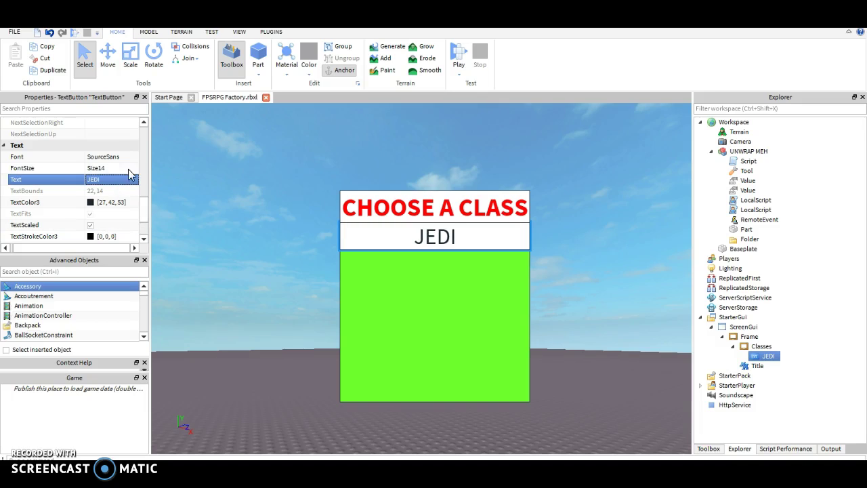
left_click(132, 161)
left_click(132, 161)
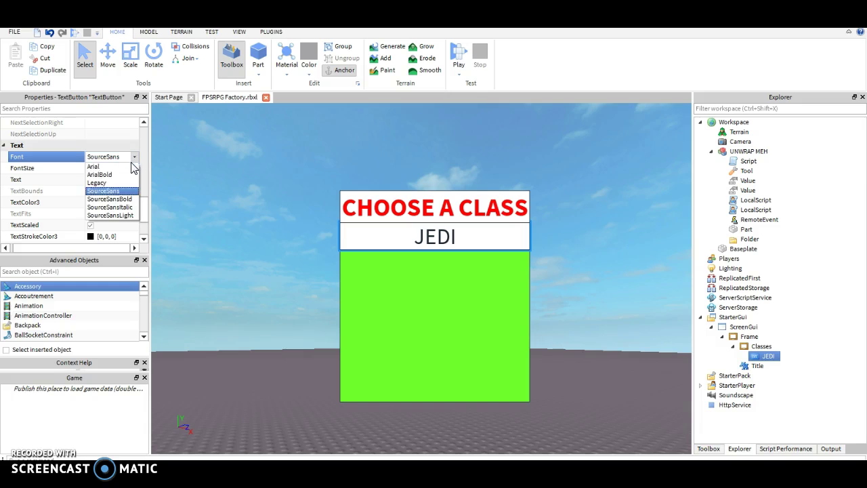
left_click(109, 198)
right_click_drag(241, 289, 236, 287)
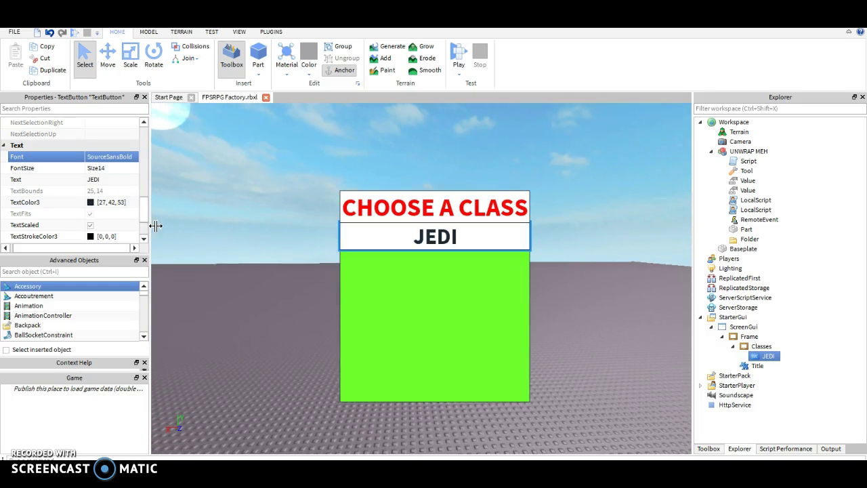
Set the JEDI button's BackgroundColor3 to light cyan.
scroll(133, 171, "up", 12)
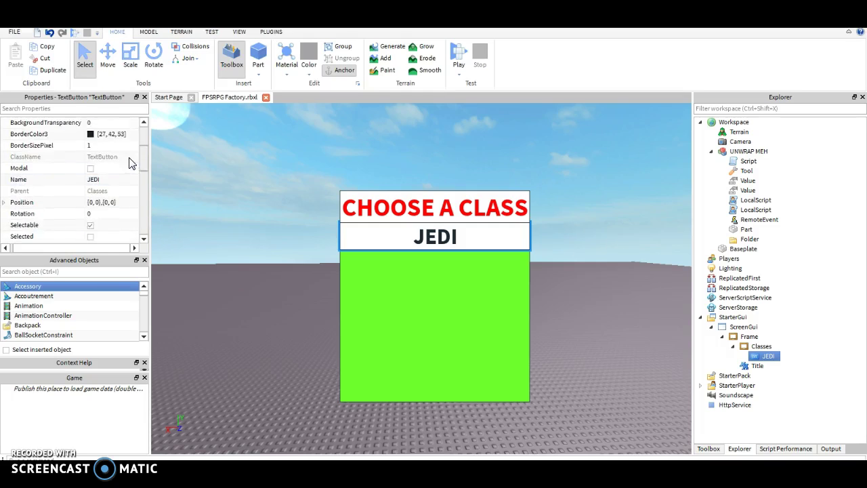
scroll(127, 149, "up", 2)
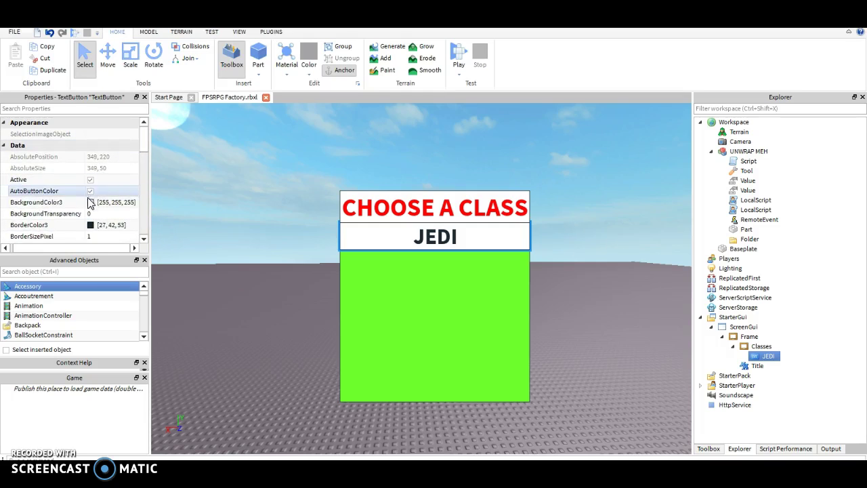
left_click(133, 201)
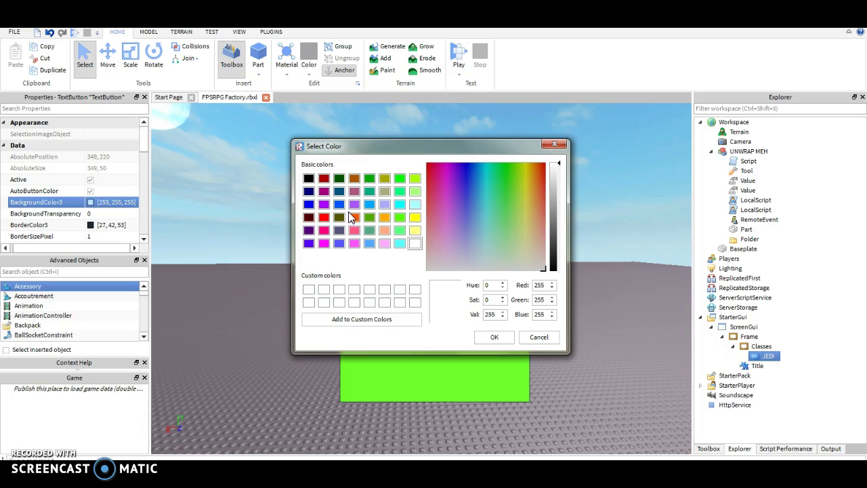
left_click(415, 204)
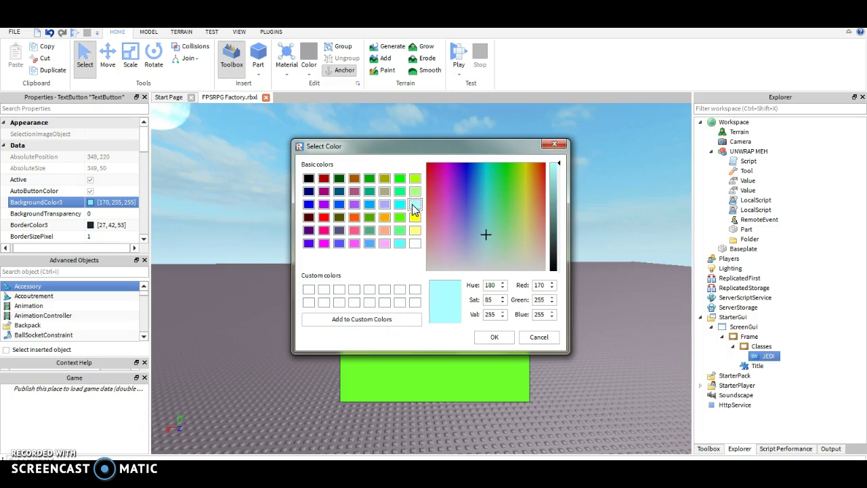
left_click(498, 337)
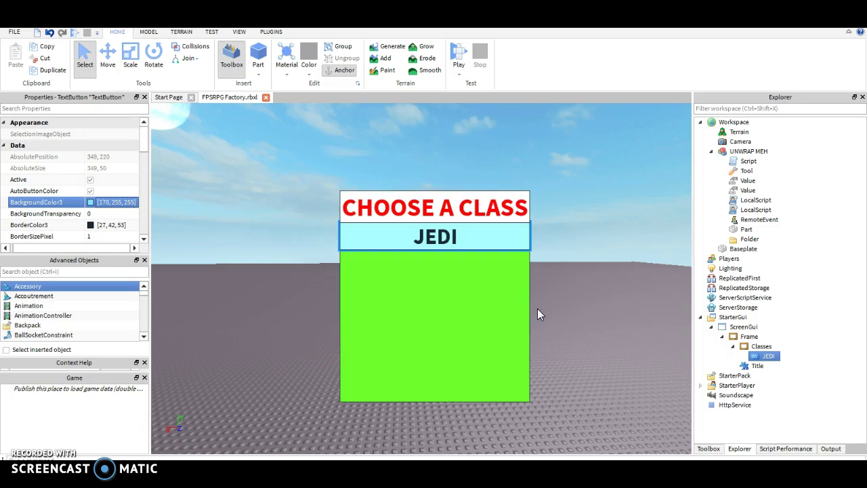
right_click_drag(537, 315, 537, 314)
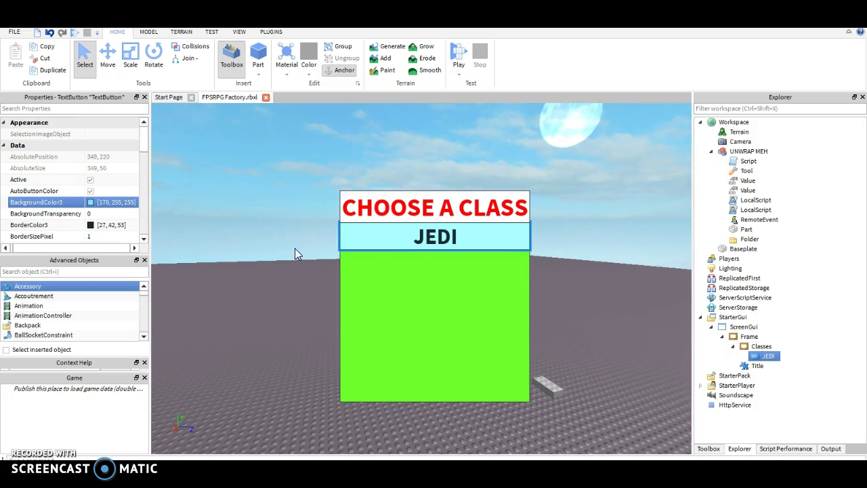
mouse_move(144, 143)
left_mouse_down()
mouse_move(144, 177)
mouse_move(133, 145)
left_mouse_up()
Set the JEDI button's TextColor3 to white.
scroll(133, 146, "down", 5)
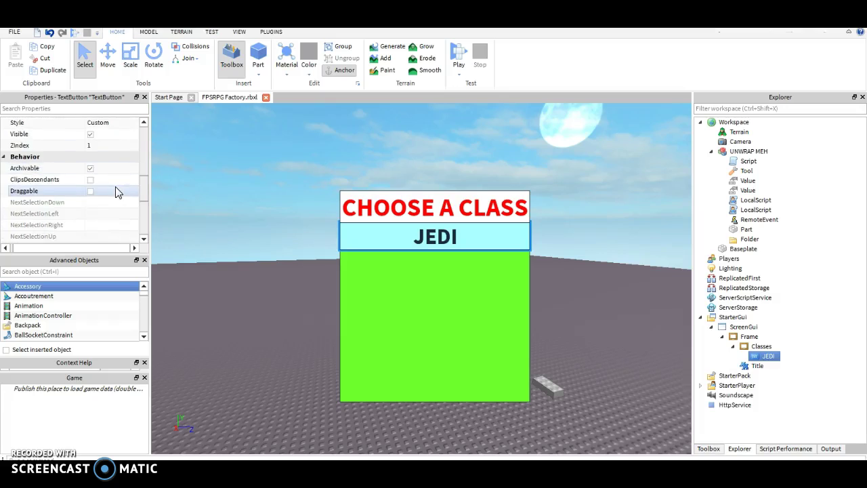
left_click(92, 214)
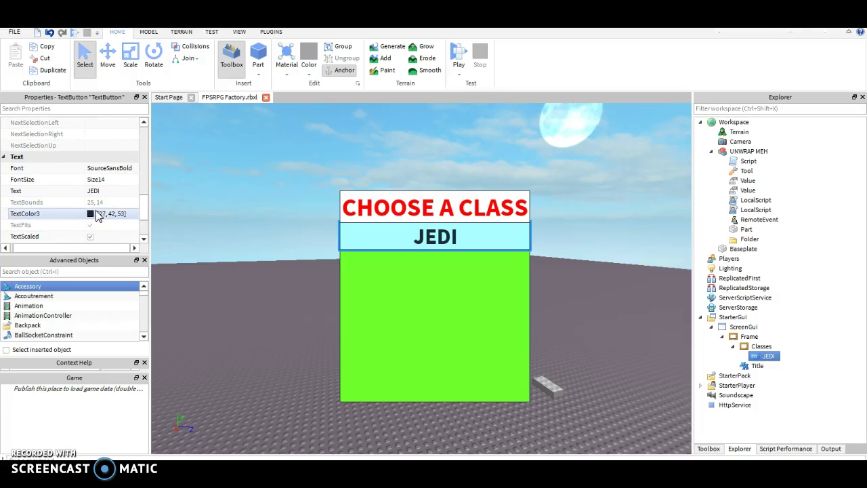
left_click(91, 213)
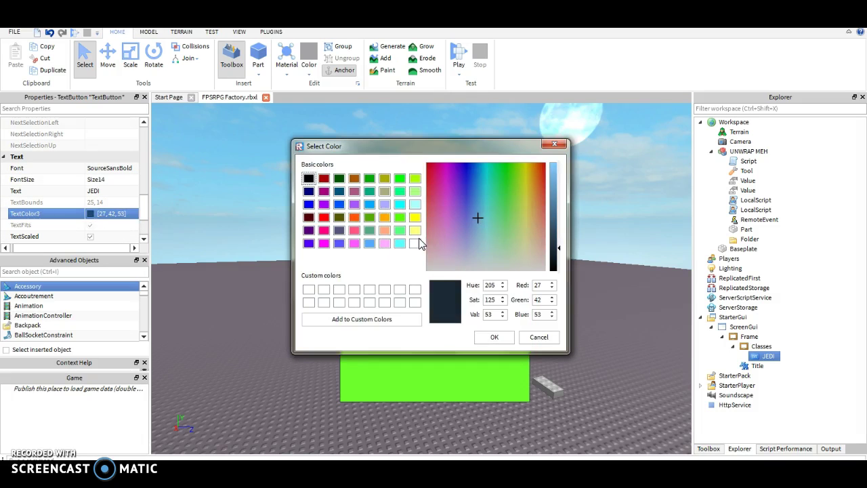
left_click(415, 243)
left_click(491, 336)
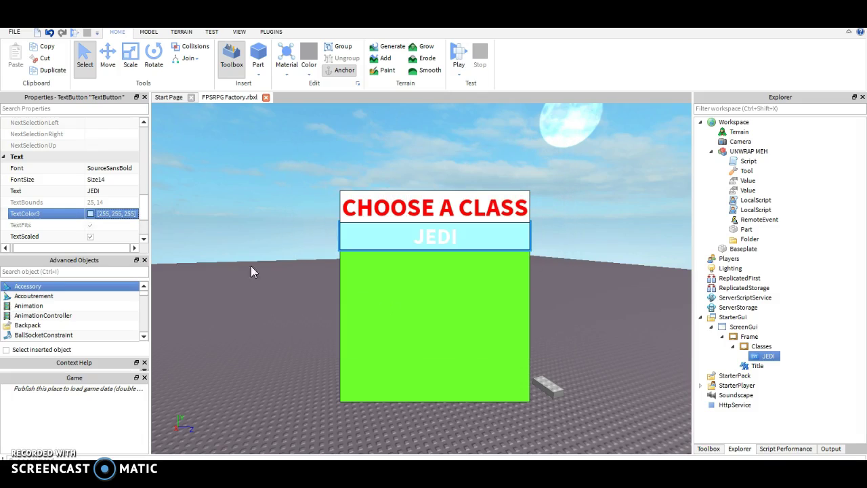
Set TextStrokeTransparency to 0 for a visible black text outline.
scroll(143, 226, "down", 2)
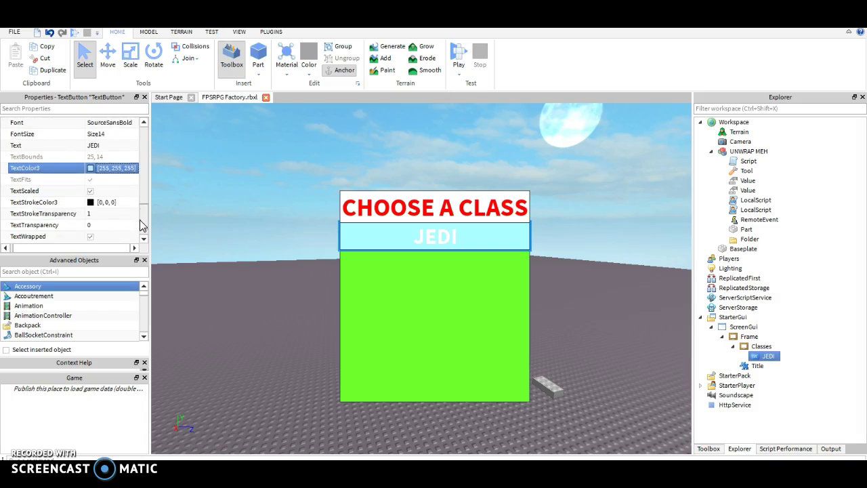
scroll(142, 226, "down", 1)
left_click(88, 190)
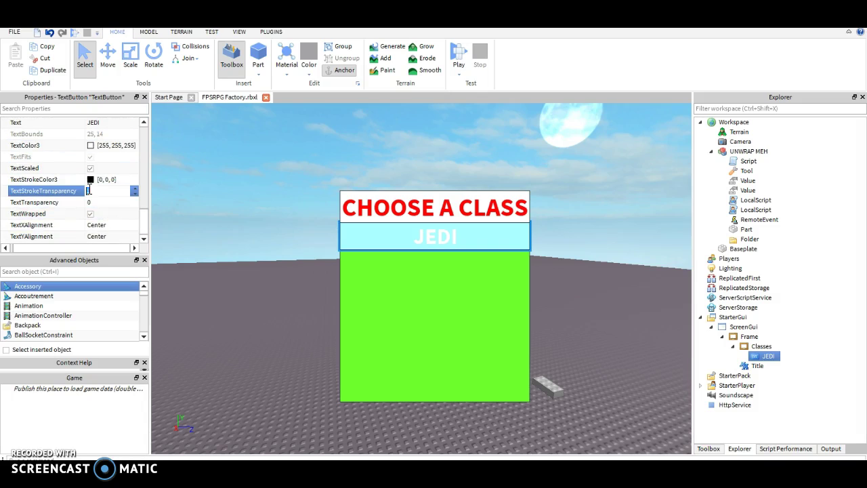
type("0")
key("Return")
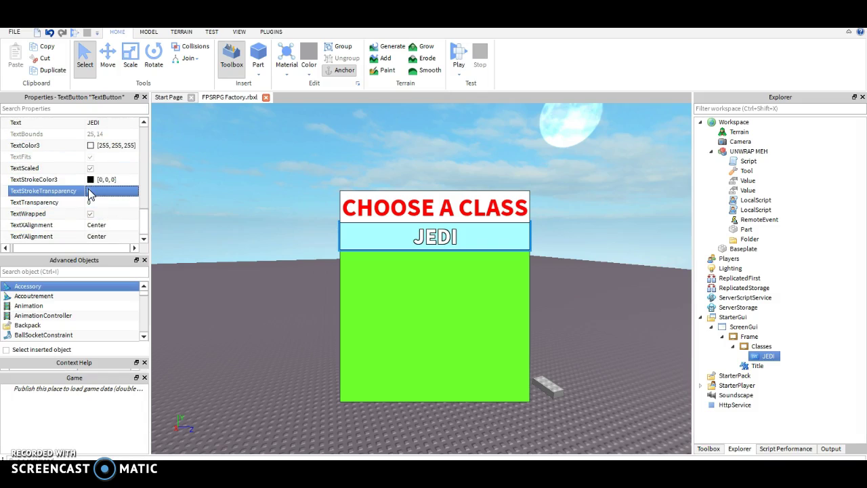
right_click_drag(391, 427, 391, 414)
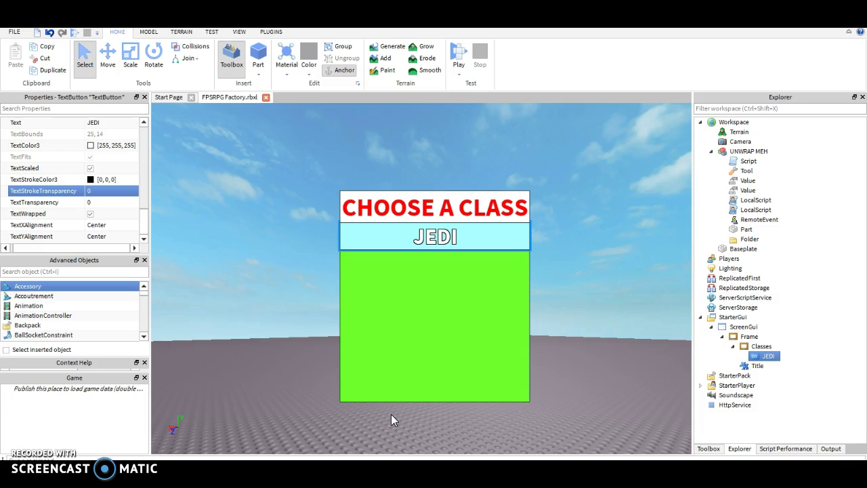
Duplicate the JEDI button and change the copy's label text to SITH.
key("ctrl+d")
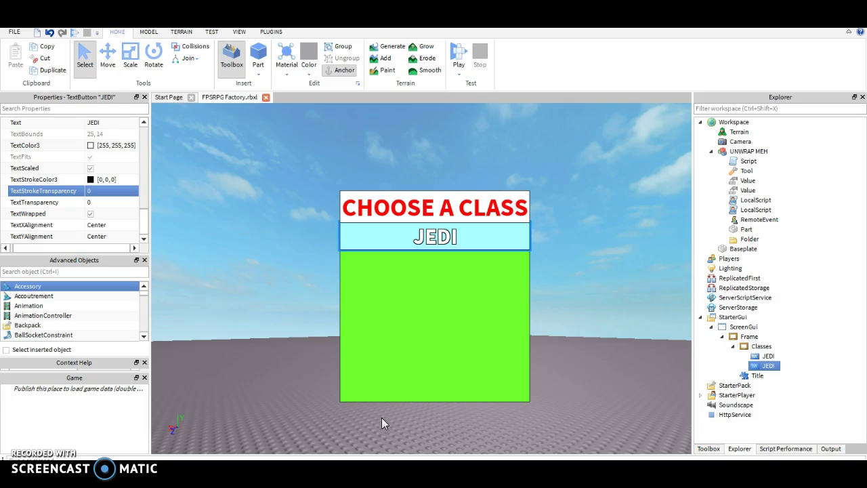
scroll(142, 209, "up", 2)
scroll(141, 203, "up", 3)
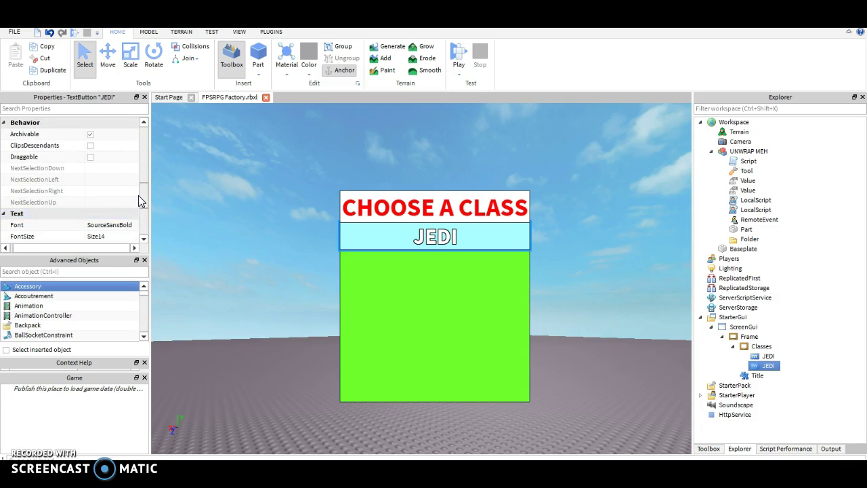
scroll(136, 207, "down", 2)
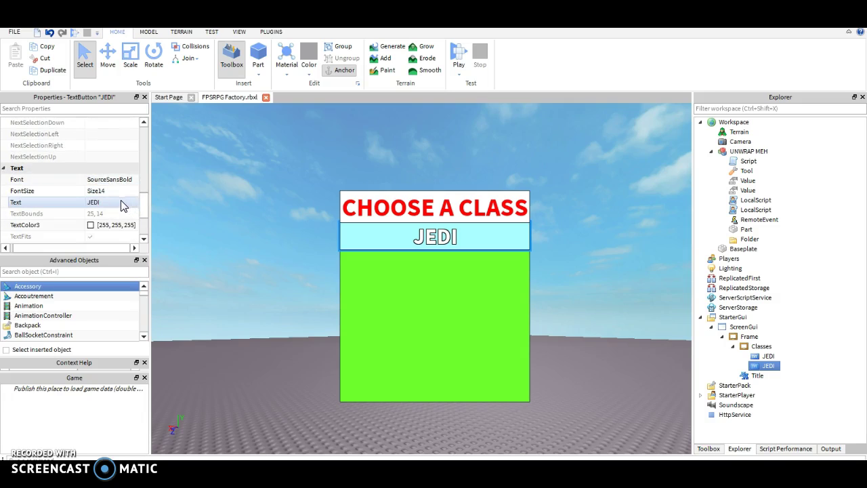
left_click(121, 201)
key("BackSpace")
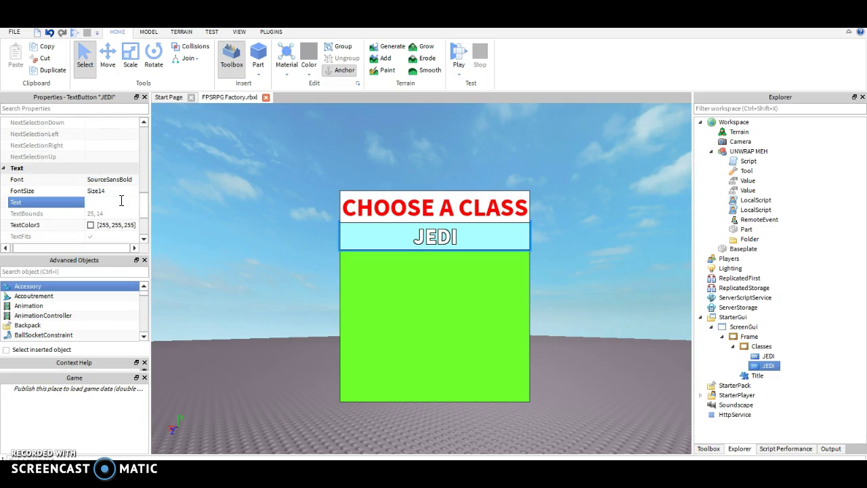
type("SITH")
key("Return")
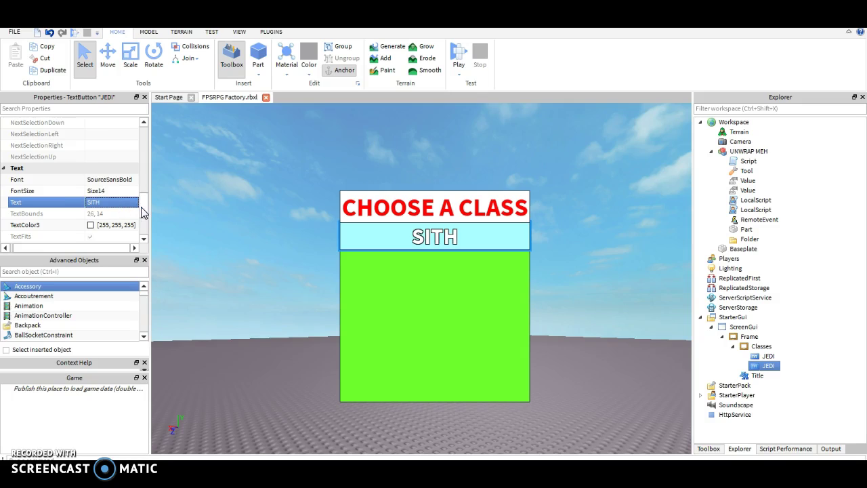
Rename the duplicated button to SITH.
left_click_drag(144, 204, 136, 156)
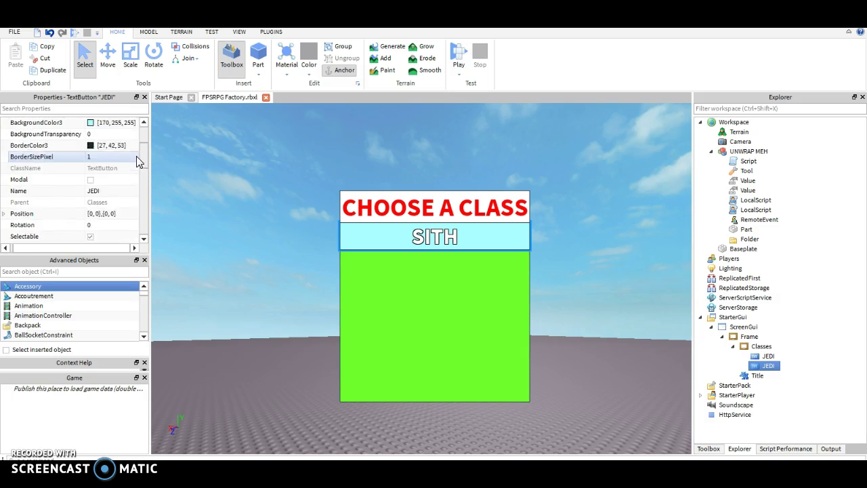
scroll(136, 155, "up", 1)
left_click(103, 202)
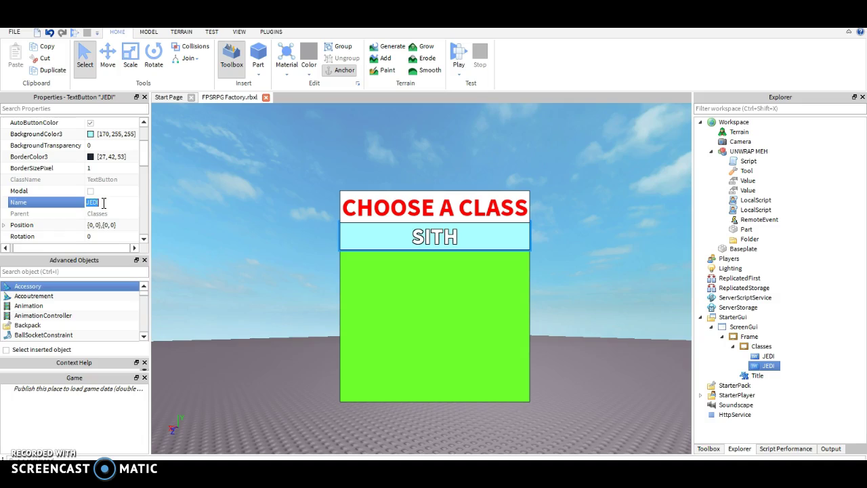
type("SITH")
key("Return")
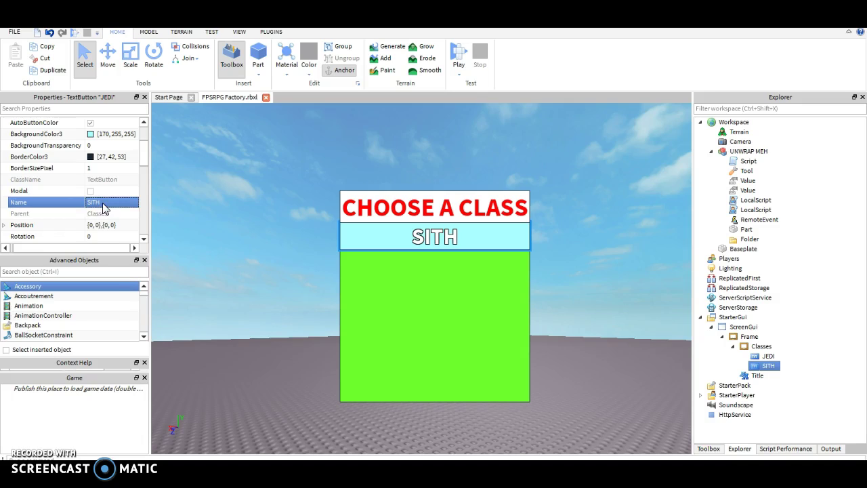
Set the SITH button's Position to {0,0},{0.15,0}, directly below JEDI.
left_click(136, 157)
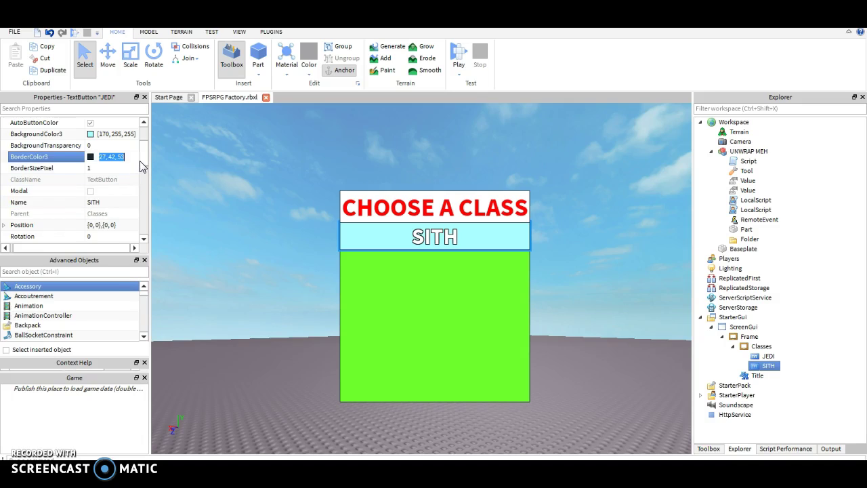
scroll(142, 156, "up", 2)
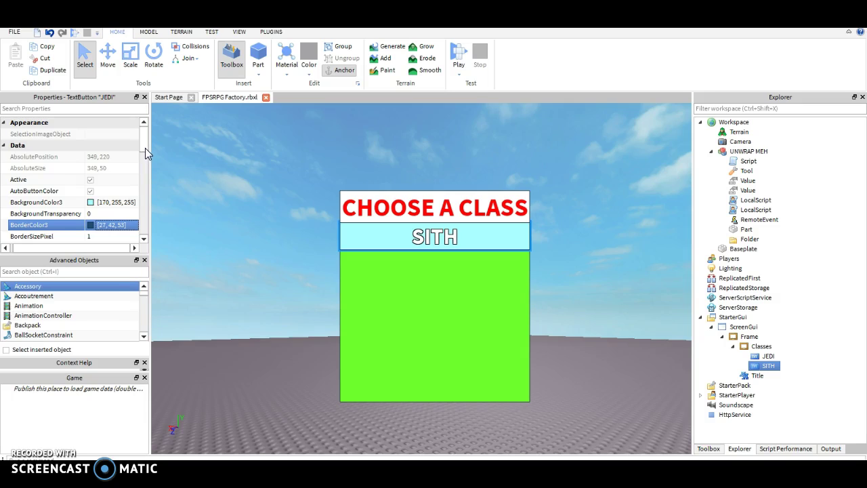
left_click_drag(146, 137, 122, 175)
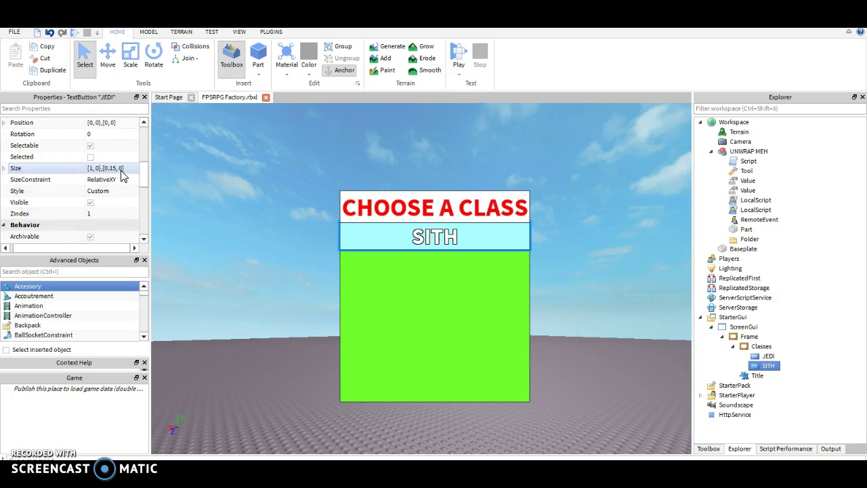
left_click(110, 122)
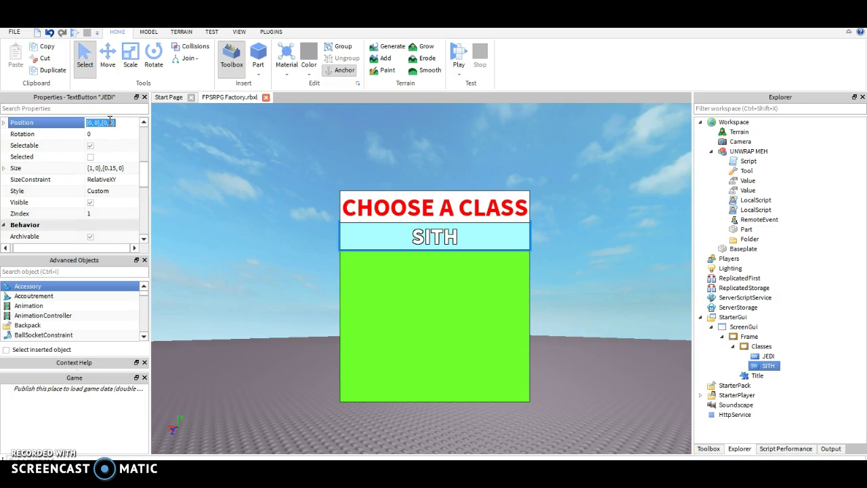
left_click(109, 122)
type(".15")
key("Return")
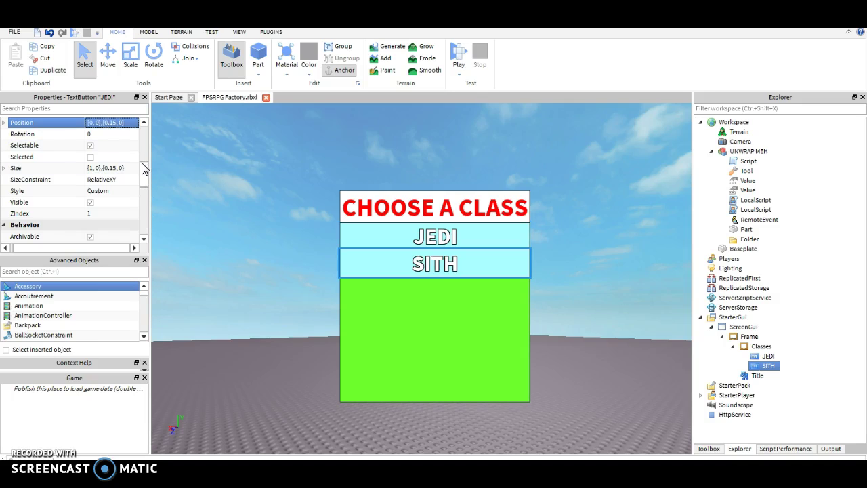
scroll(142, 169, "down", 1)
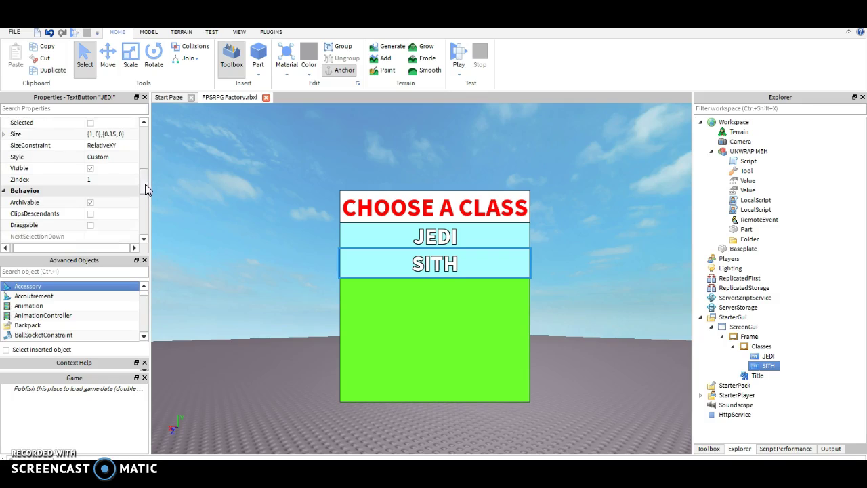
left_click_drag(145, 184, 133, 149)
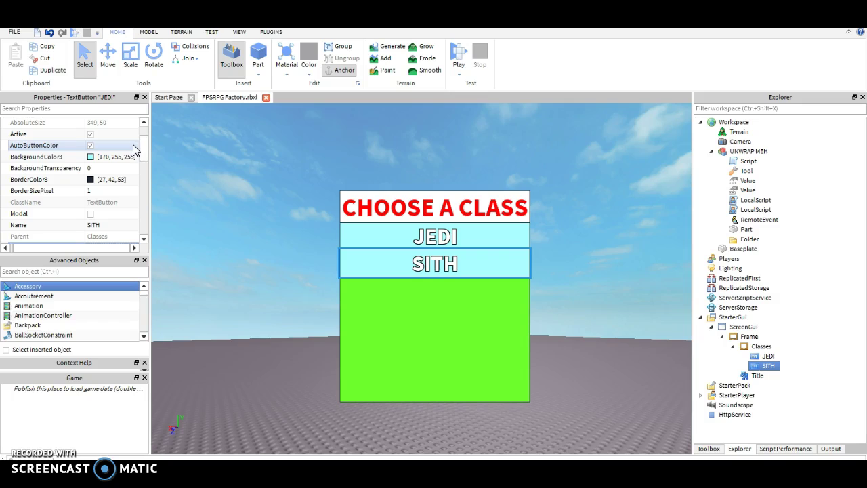
Set the SITH button's BackgroundColor3 to pure red [255, 0, 0].
left_click(105, 156)
left_click(95, 157)
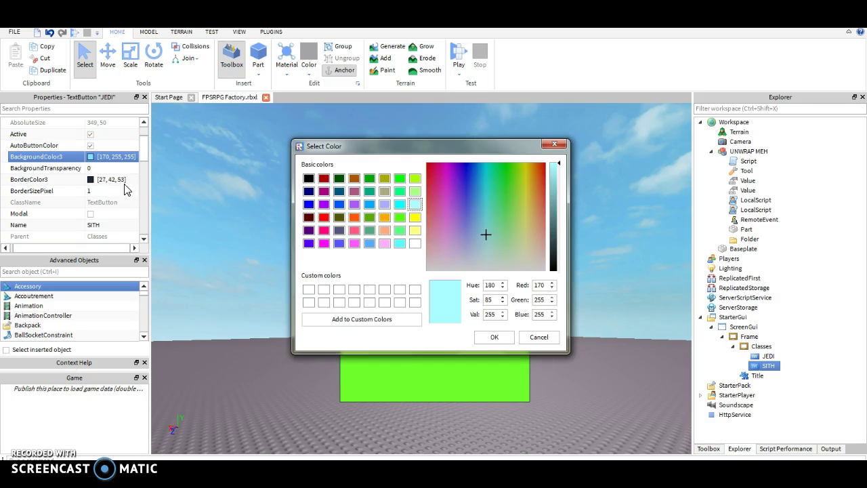
left_click(326, 230)
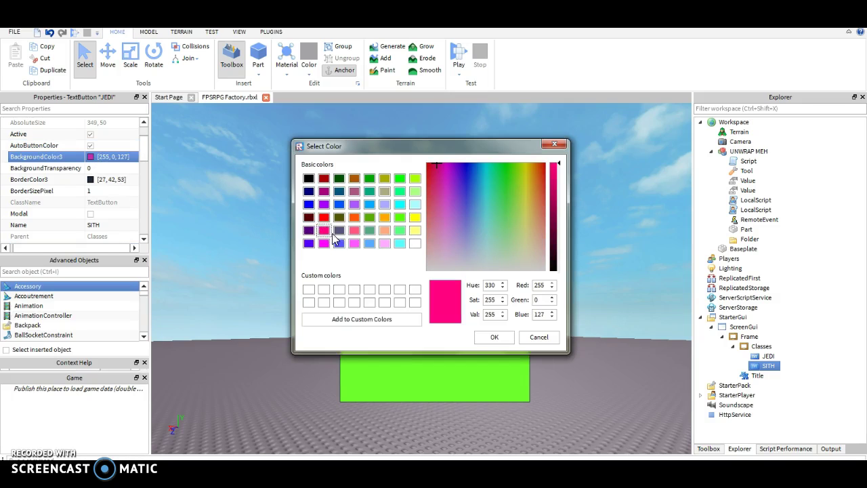
left_click(323, 217)
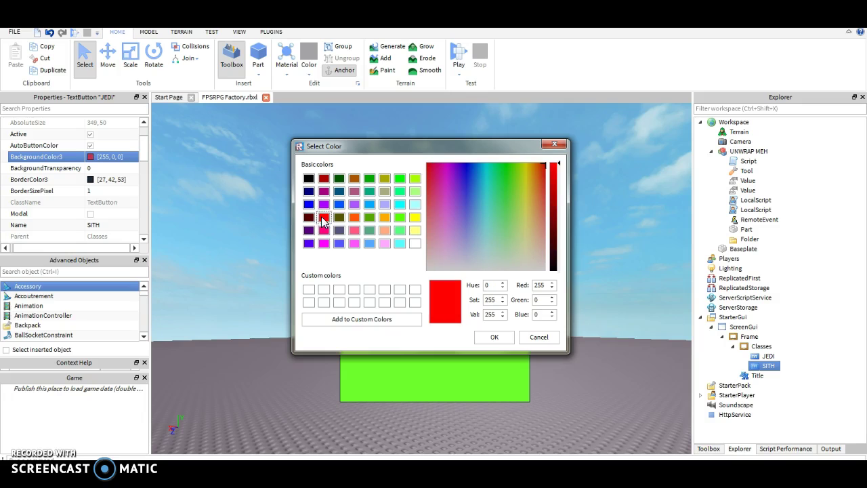
left_click(496, 336)
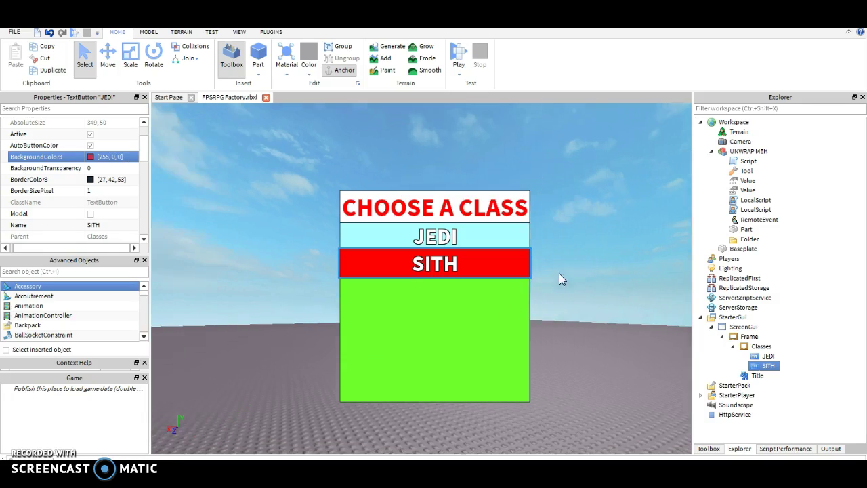
mouse_move(559, 273)
right_mouse_down()
mouse_move(553, 268)
mouse_move(561, 272)
right_mouse_up()
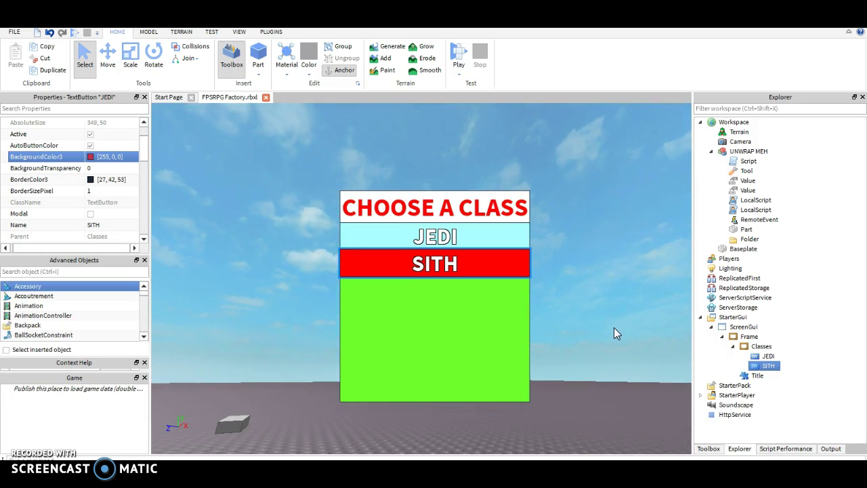
Duplicate the SITH button and give the copy a purple (85,0,255) background.
key("ctrl+d")
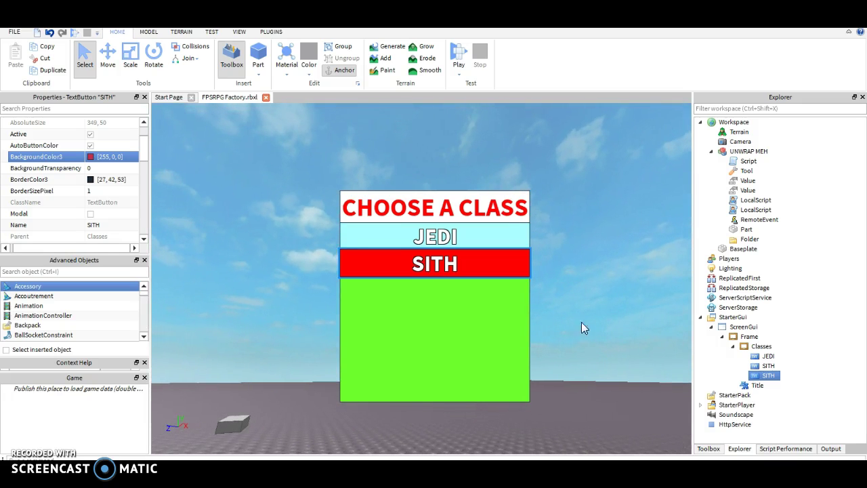
left_click(92, 156)
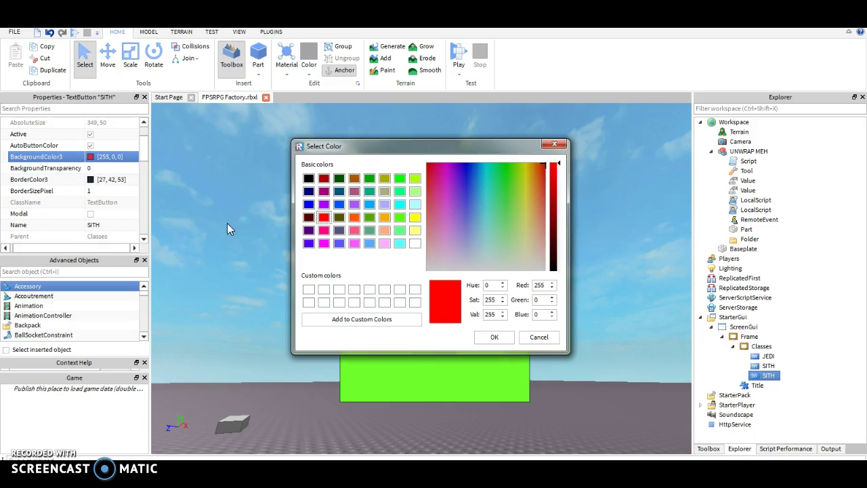
left_click(309, 243)
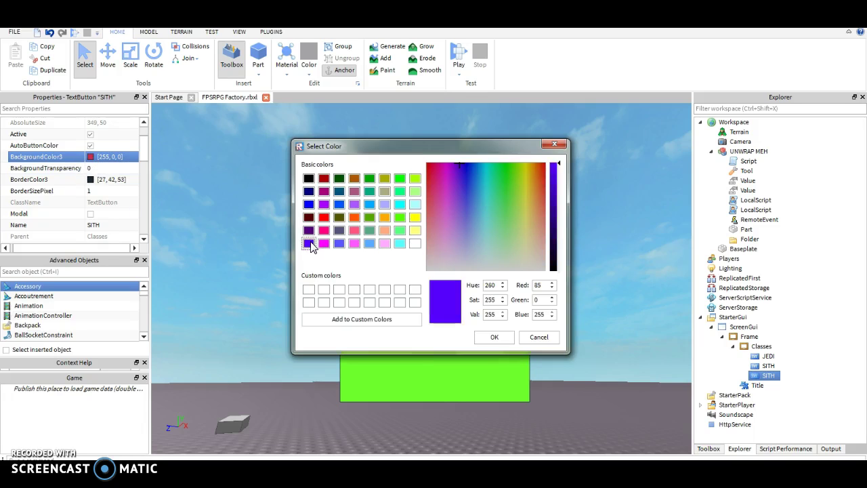
left_click(494, 337)
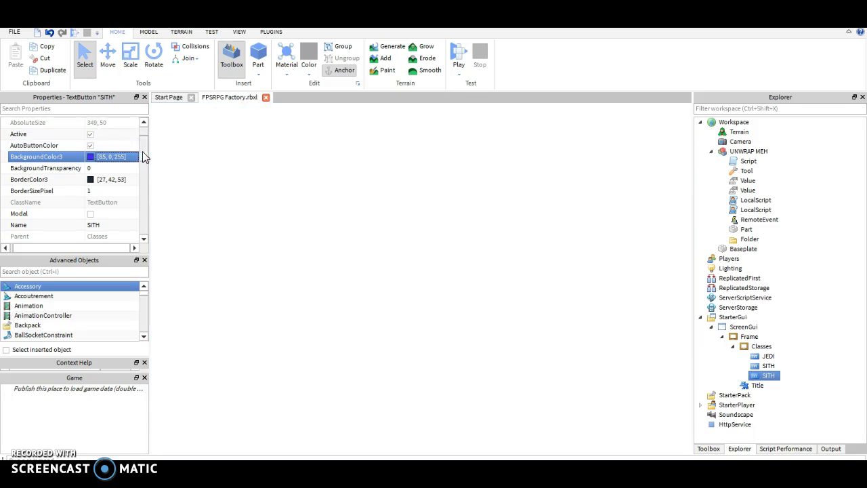
Change the copy's size height to 0.3, then undo that change.
left_click_drag(142, 151, 144, 175)
left_click(117, 178)
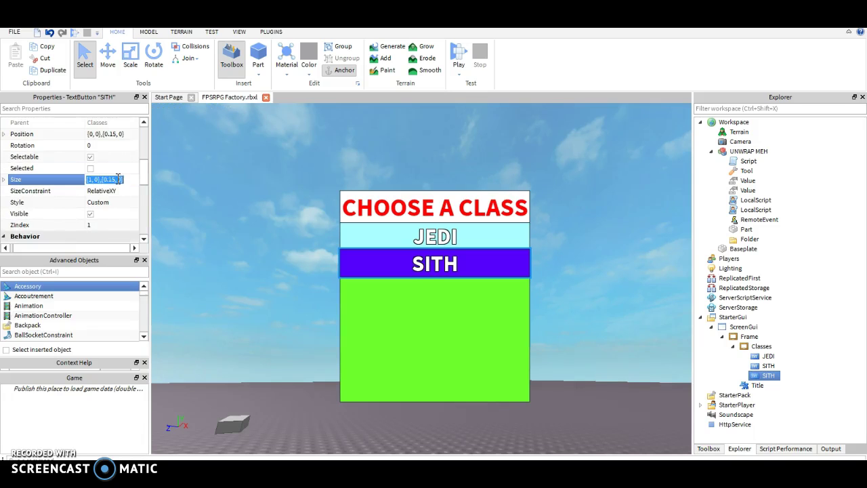
key("BackSpace")
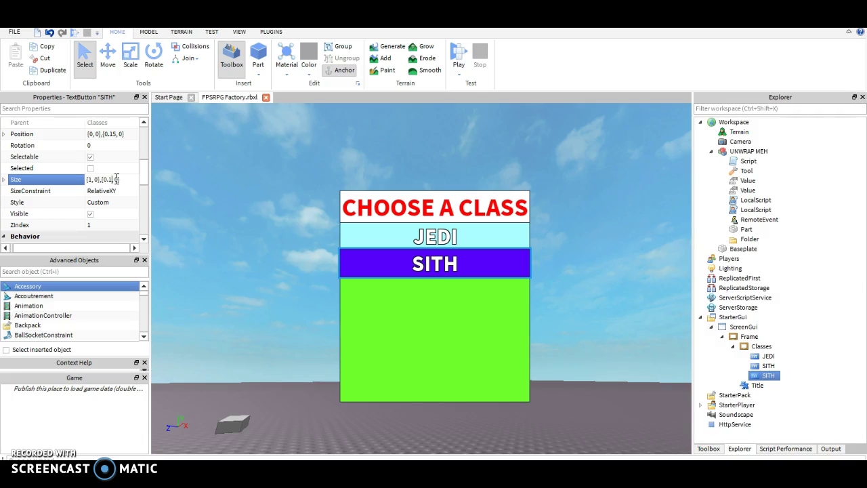
key("Return")
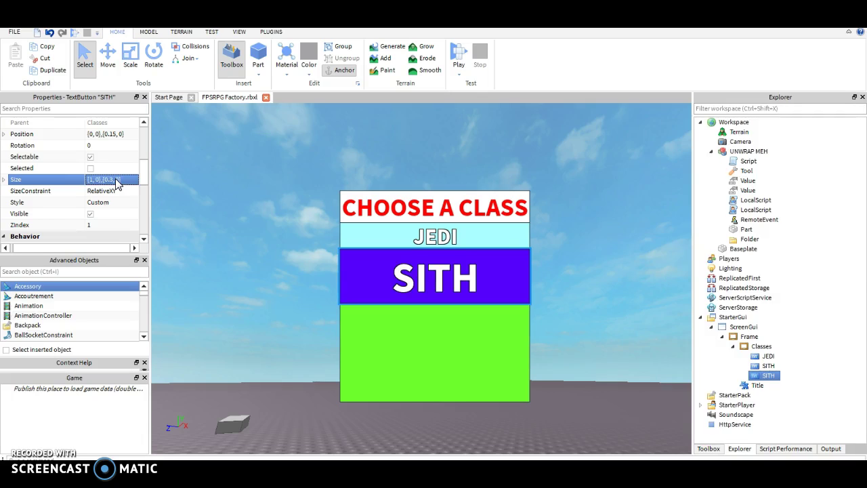
key("ctrl+z")
Set the purple copy's Position to {0, 0},{0.3, 0}, below the red SITH button.
left_click(117, 134)
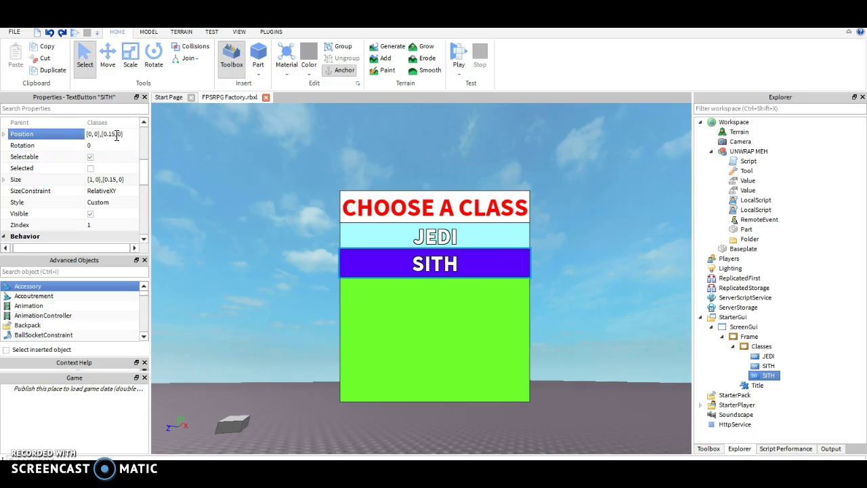
left_click(117, 134)
key("BackSpace")
key("BackSpace")
type("3")
key("Return")
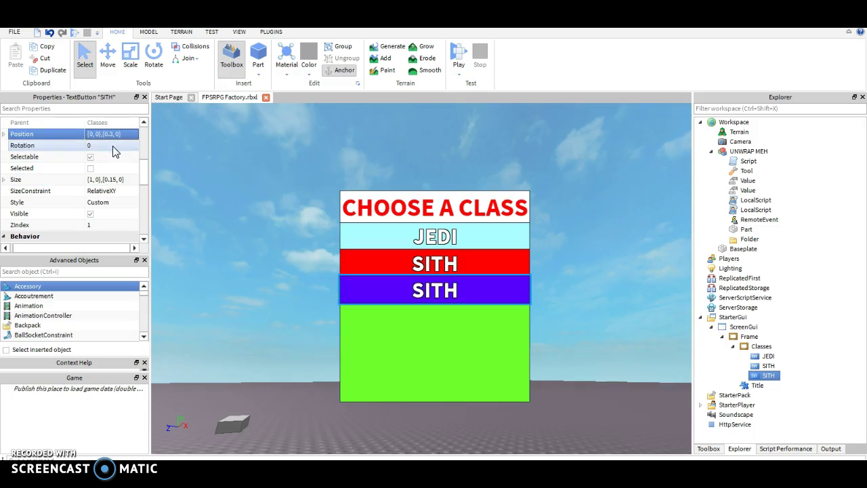
left_click(114, 134)
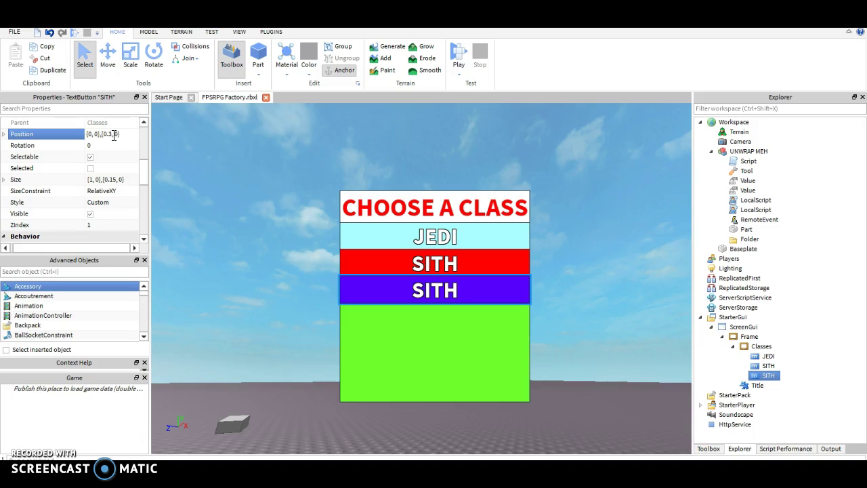
type("1")
key("Return")
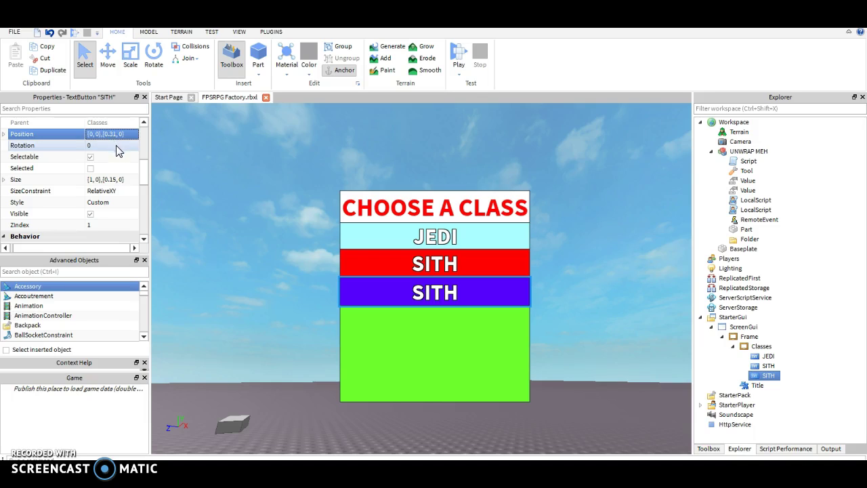
left_click(117, 134)
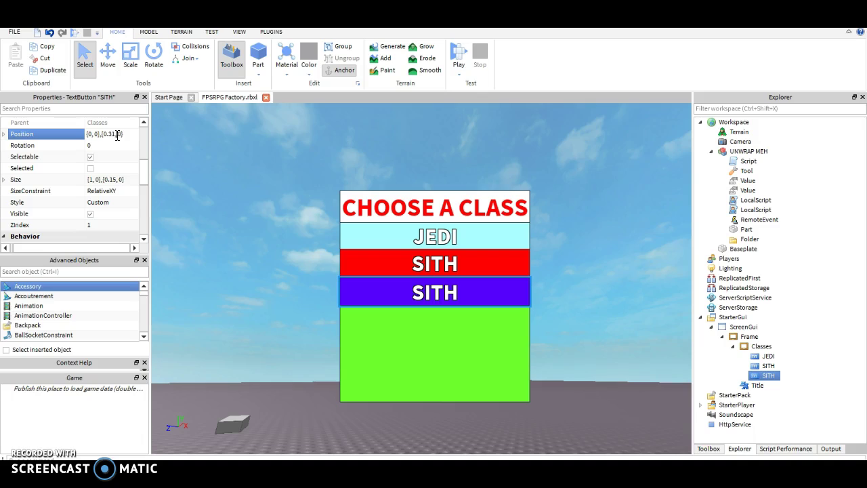
key("Return")
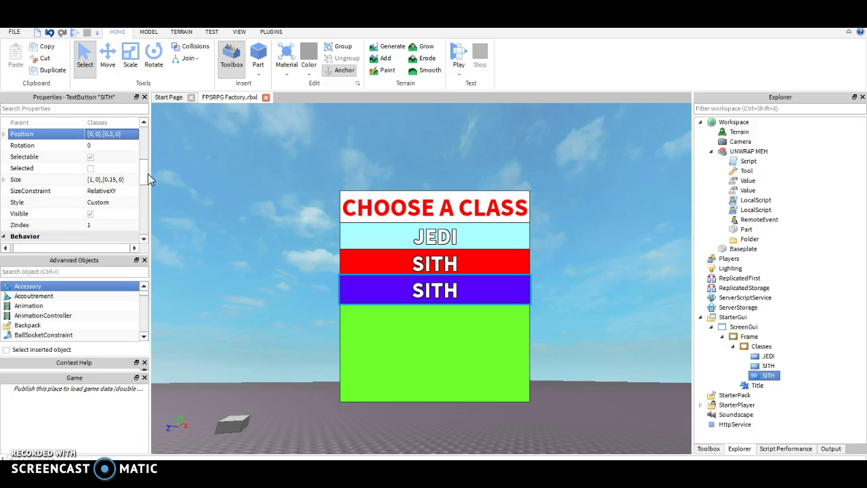
scroll(143, 168, "up", 3)
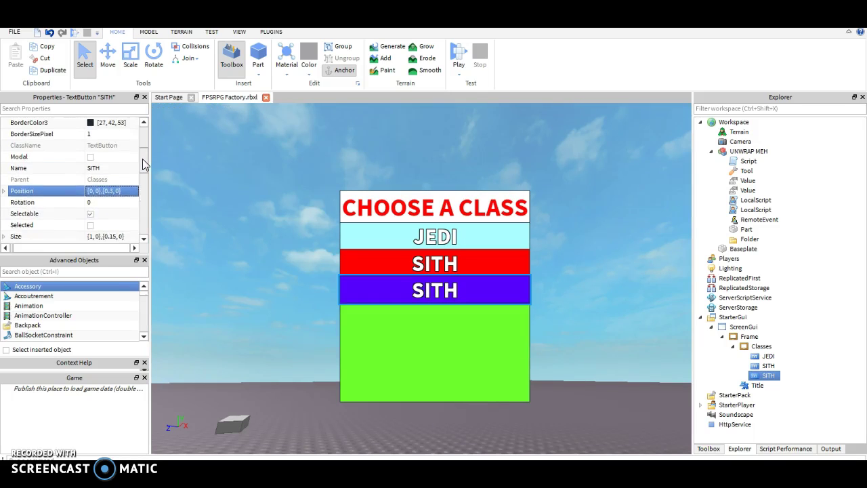
Rename the purple duplicate to CLONETROOPER, restoring it after an accidental deletion.
scroll(142, 152, "up", 2)
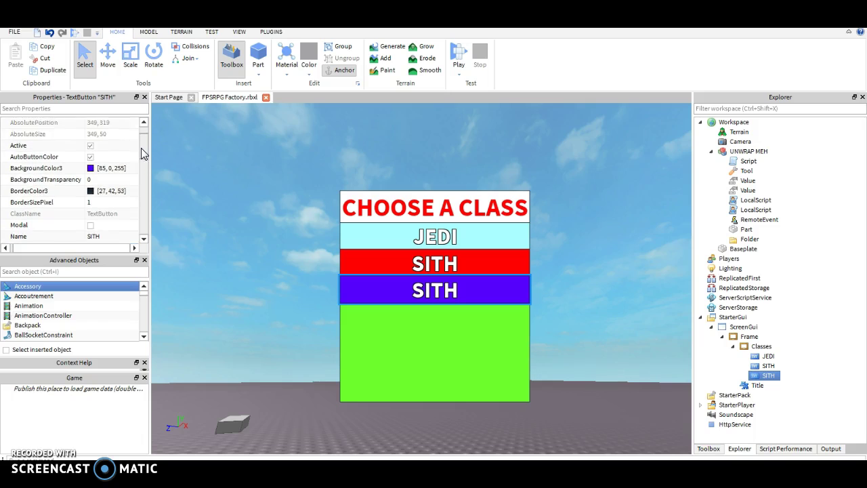
scroll(141, 153, "down", 2)
left_click(115, 203)
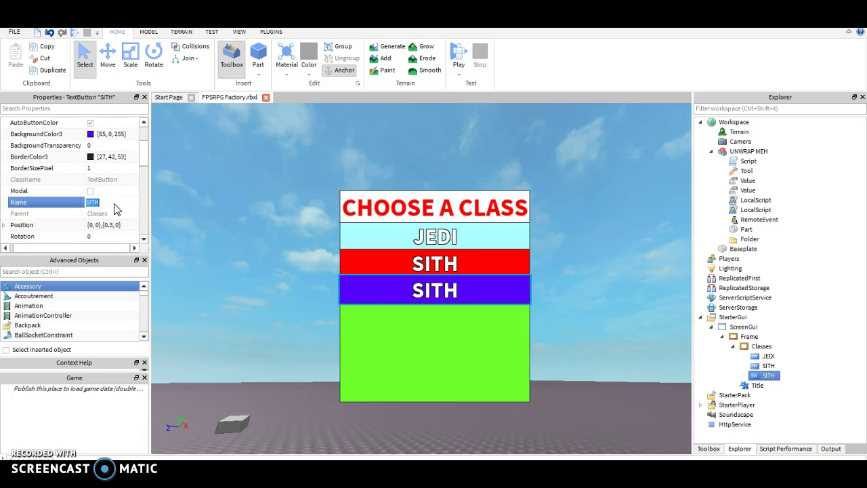
key("Delete")
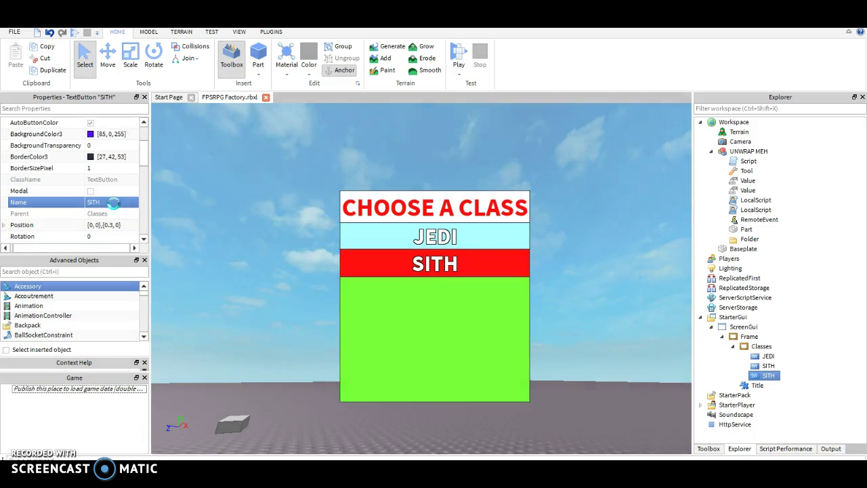
key("ctrl+z")
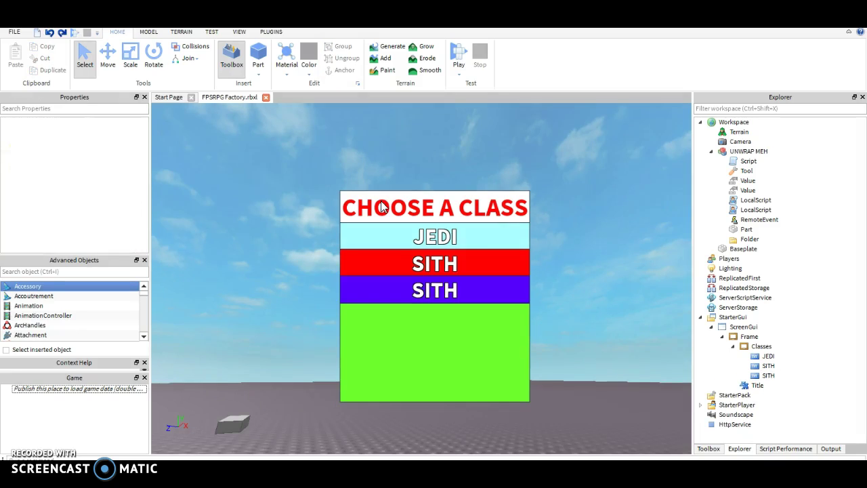
left_click(769, 375)
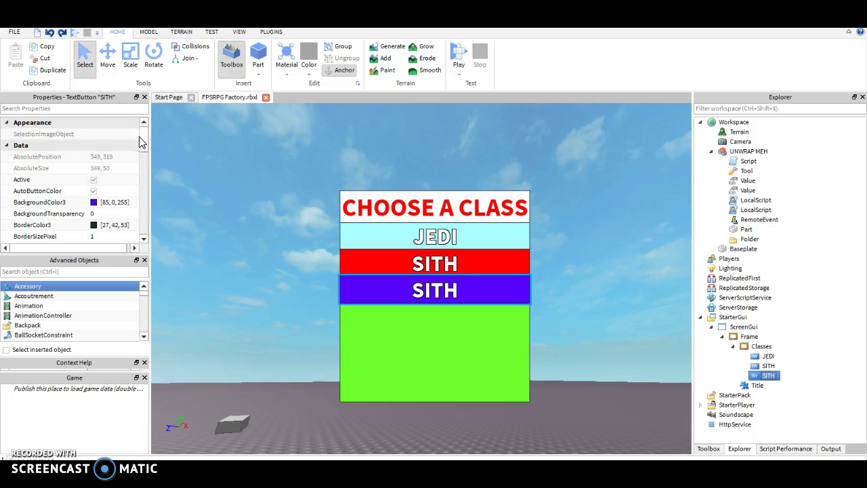
scroll(147, 150, "down", 2)
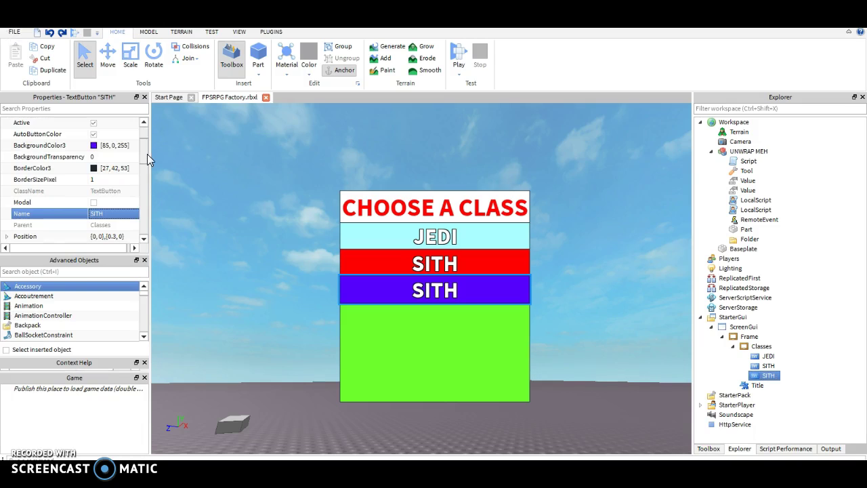
left_click(108, 217)
type("CLONETROOPER")
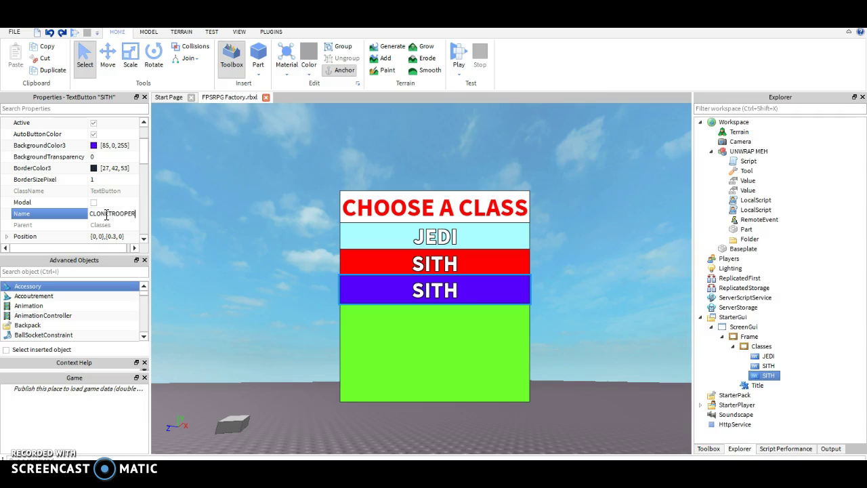
key("Return")
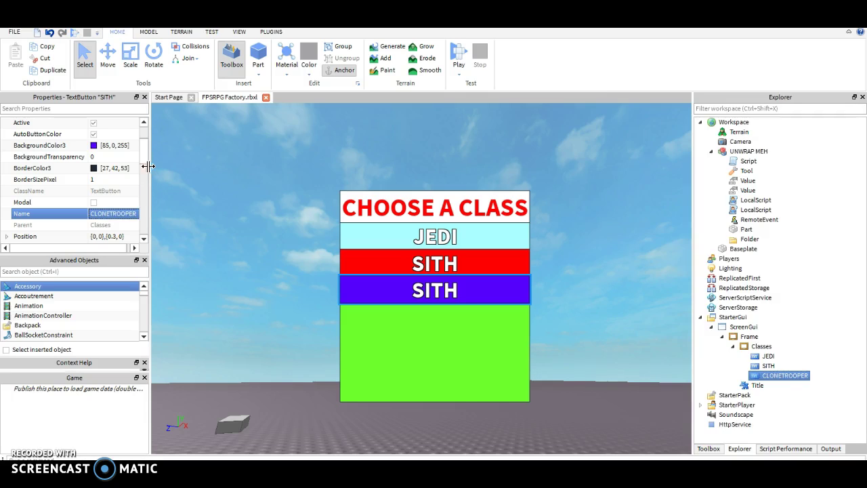
Change the third button's Text label to CLONE TROOPER.
scroll(140, 169, "down", 3)
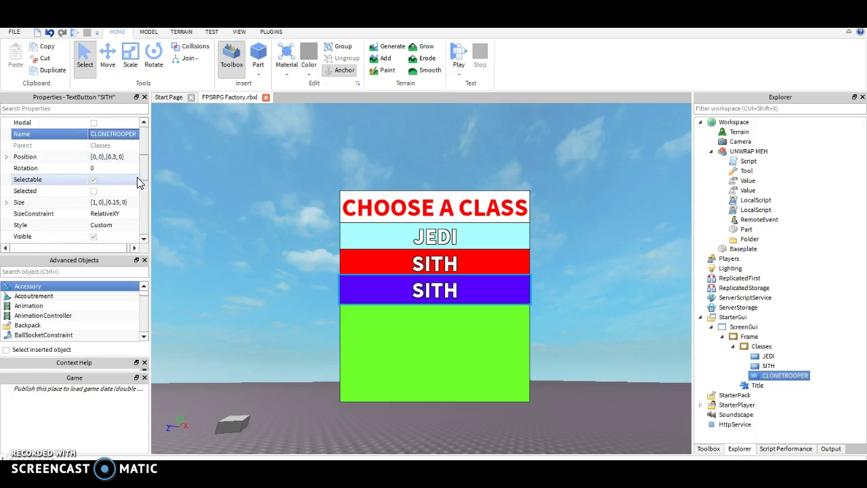
scroll(136, 182, "down", 5)
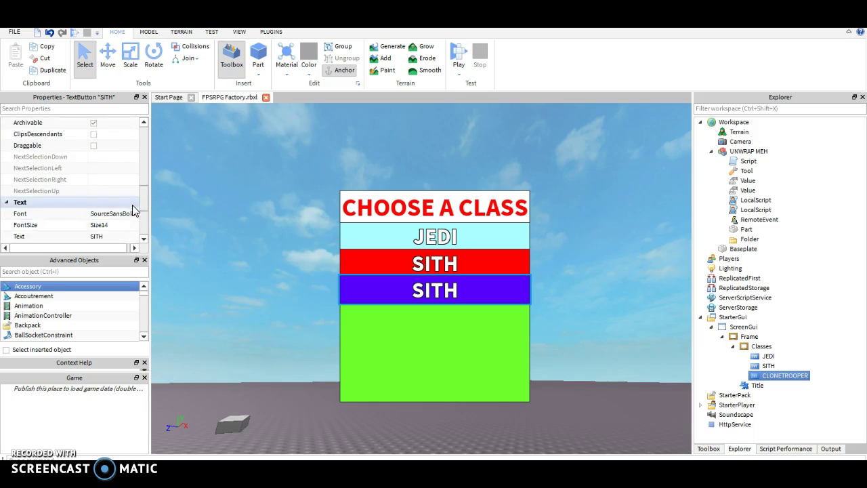
scroll(132, 203, "up", 6)
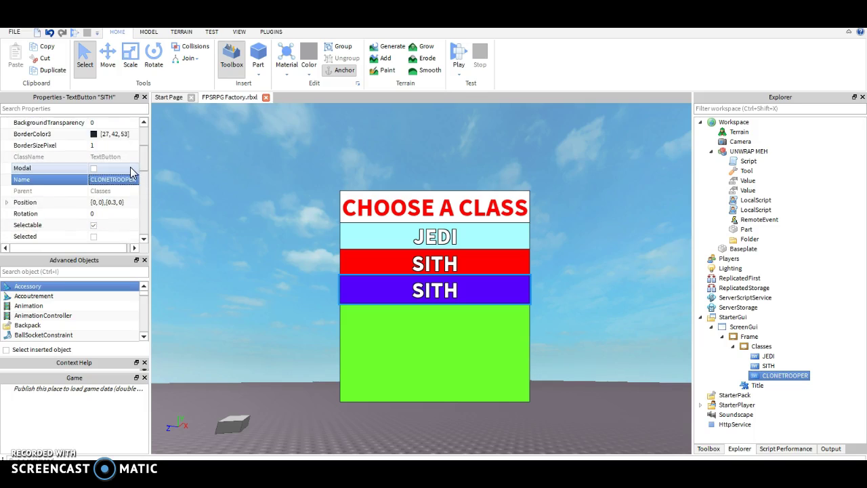
scroll(131, 170, "down", 5)
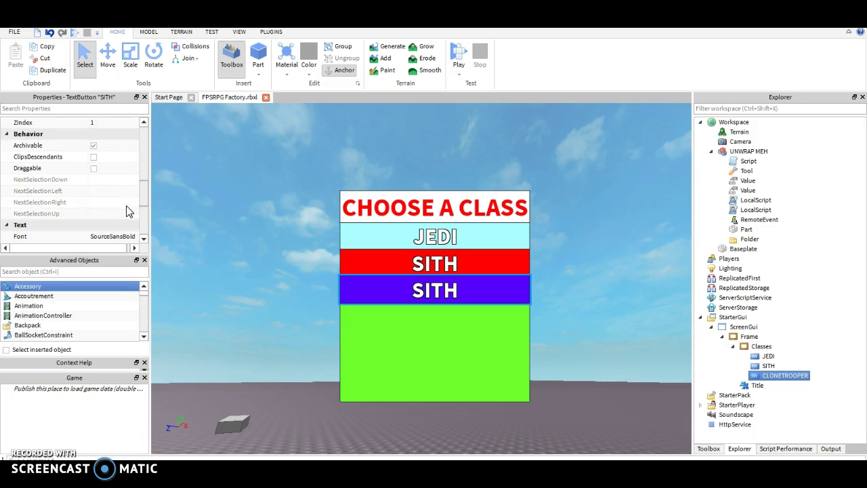
scroll(126, 212, "down", 4)
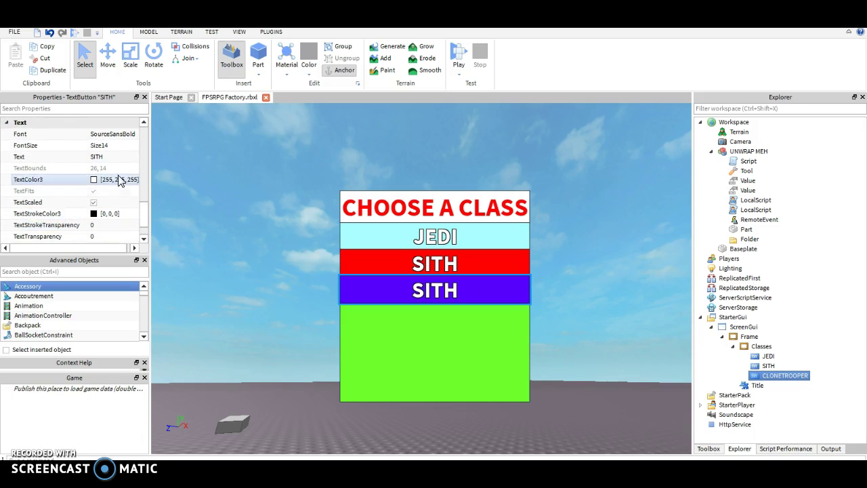
left_click(113, 158)
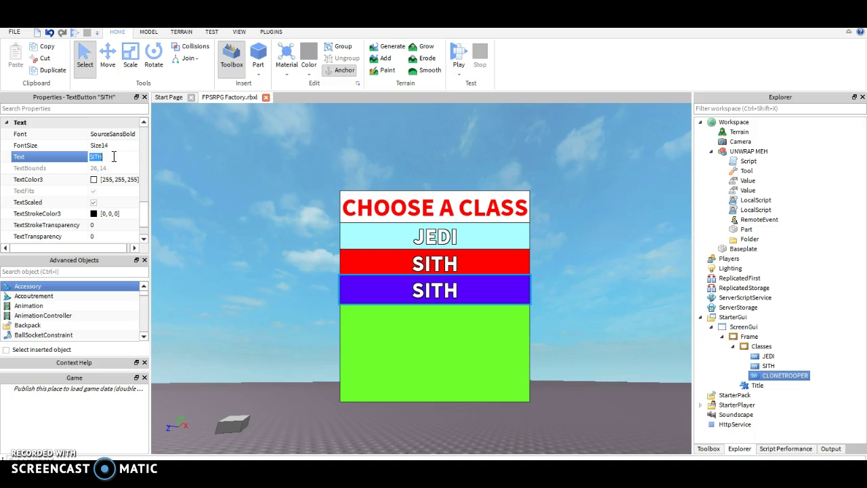
type("CLONE TROOPER")
key("Return")
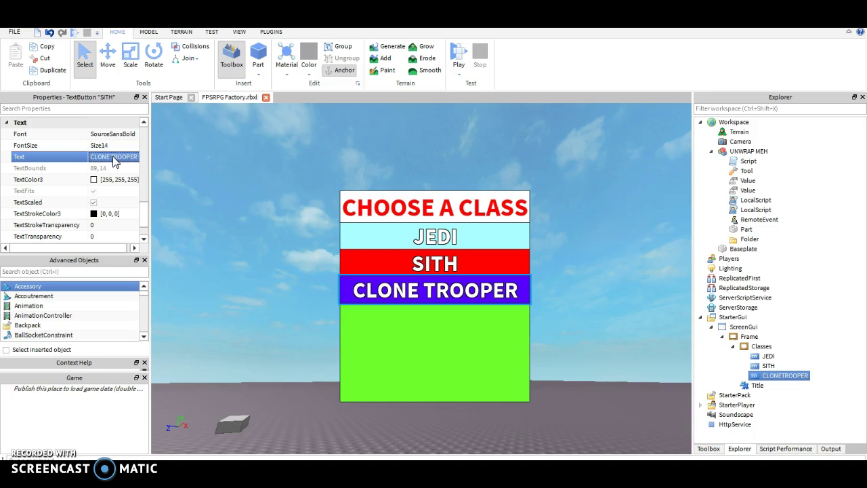
right_click_drag(293, 296, 286, 299)
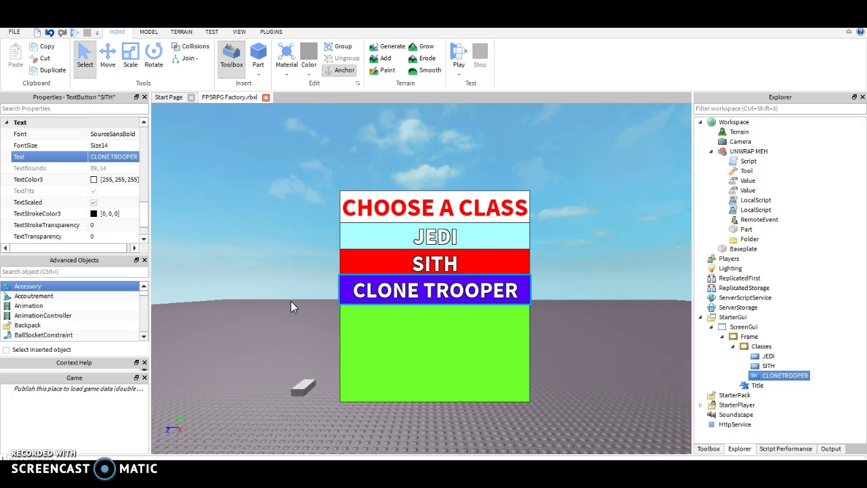
Duplicate the CLONE TROOPER button and give the copy a light yellow [255, 255, 127] background.
key("ctrl+d")
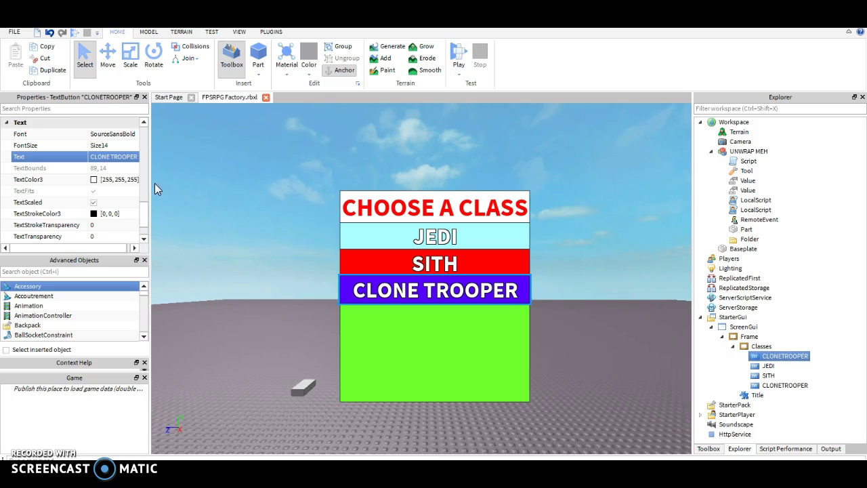
scroll(139, 152, "up", 5)
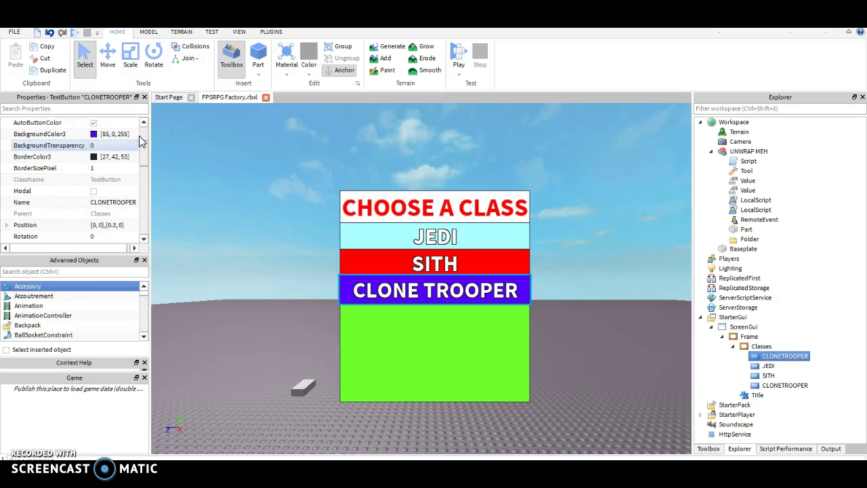
scroll(139, 142, "up", 3)
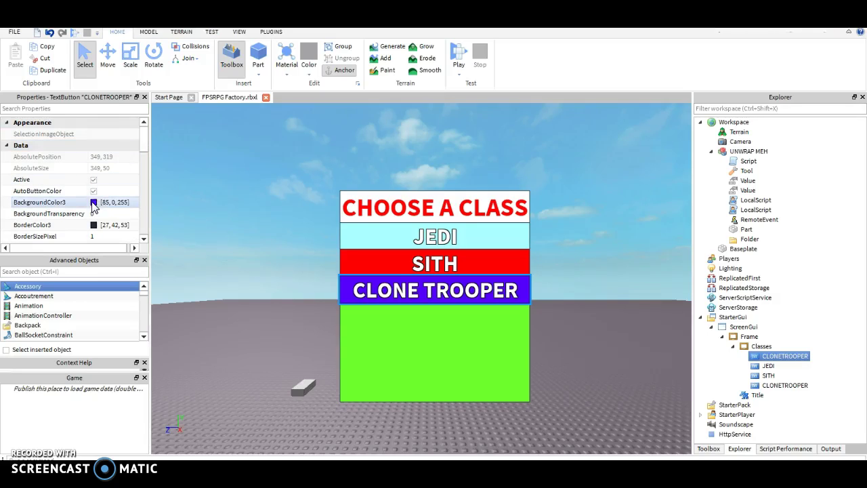
left_click(94, 203)
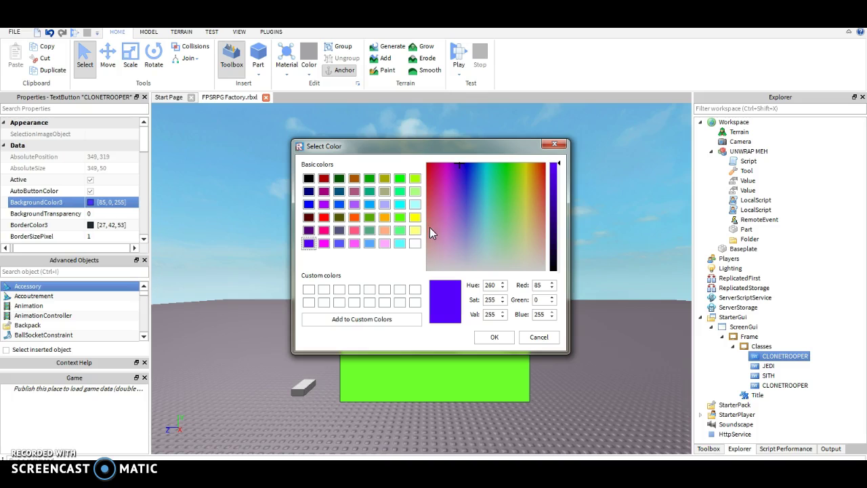
left_click(415, 230)
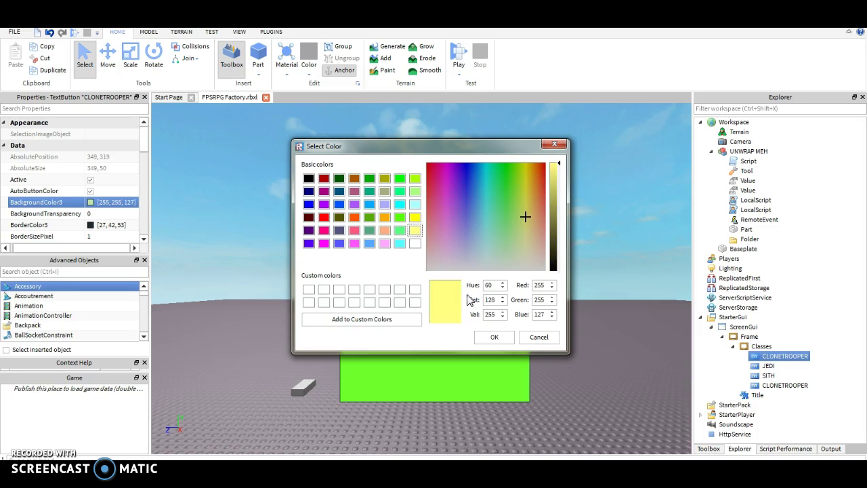
left_click(495, 337)
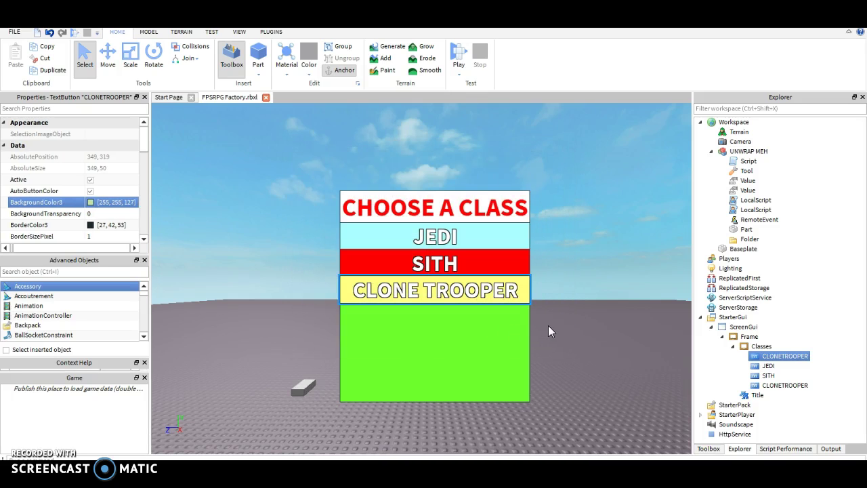
right_click_drag(548, 325, 548, 325)
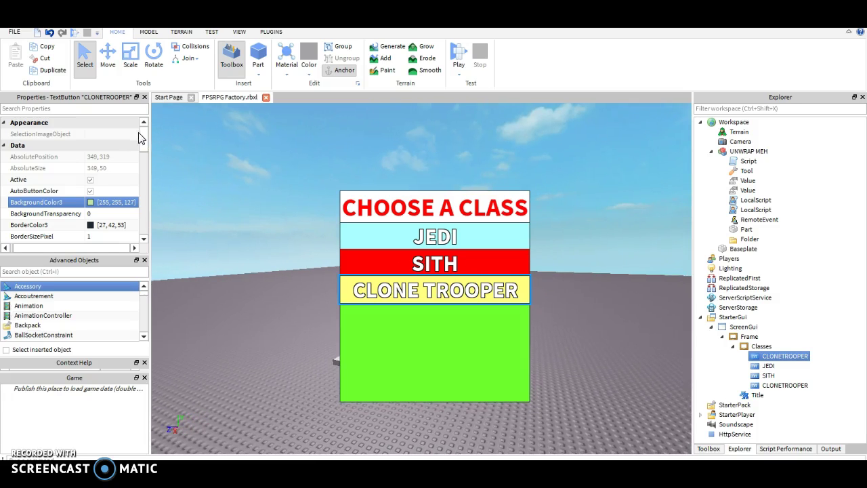
scroll(144, 162, "down", 3)
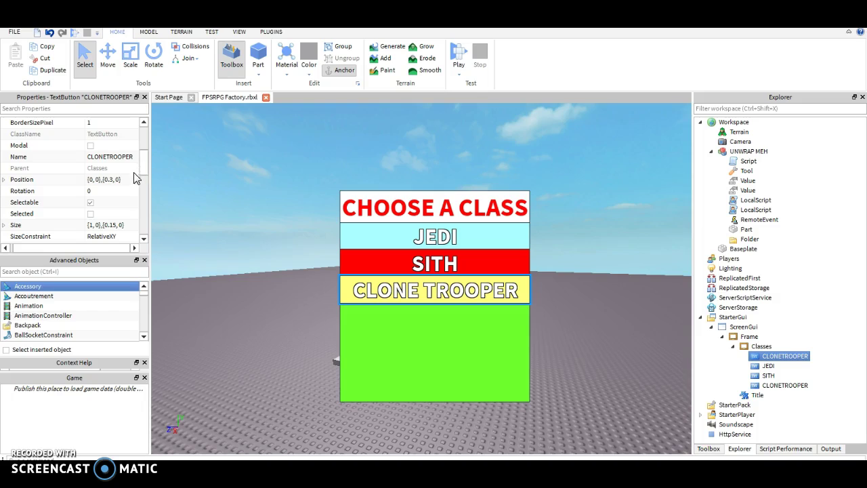
Set the yellow copy's Position to {0, 0},{0.45, 0}, just below CLONE TROOPER.
left_click(113, 179)
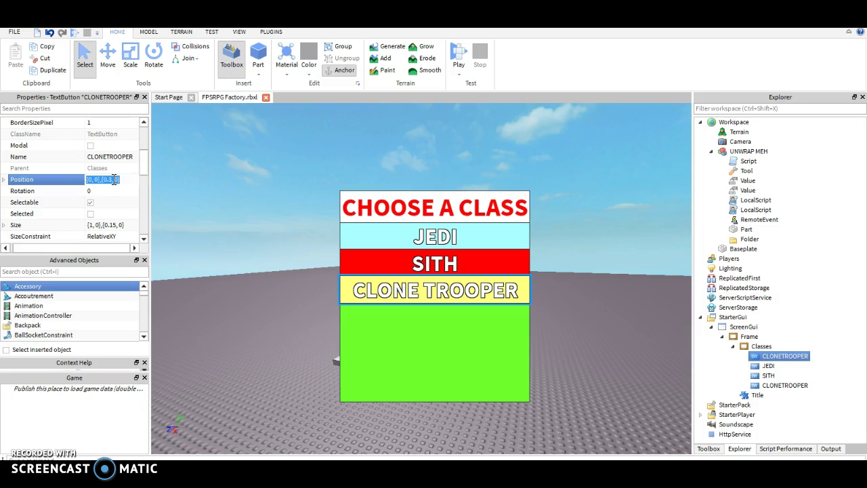
left_click(114, 179)
type("4")
key("Return")
left_click(112, 181)
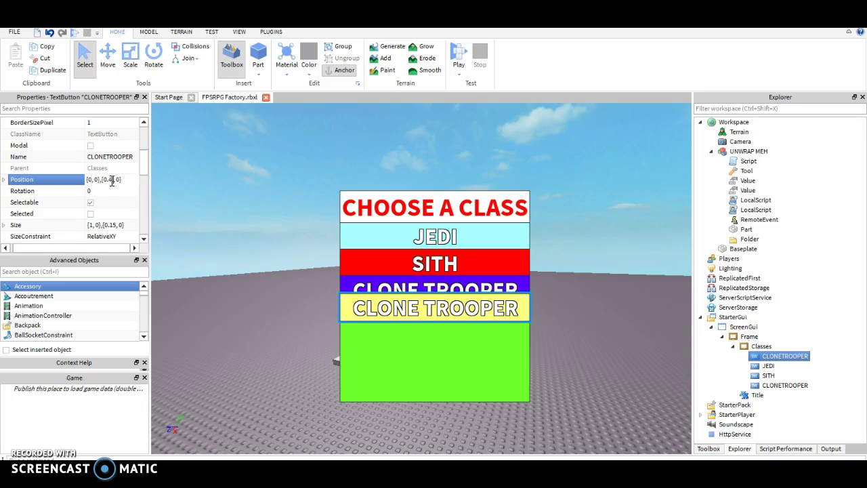
key("Return")
left_click(111, 181)
key("Return")
left_click(111, 181)
type("5")
key("Return")
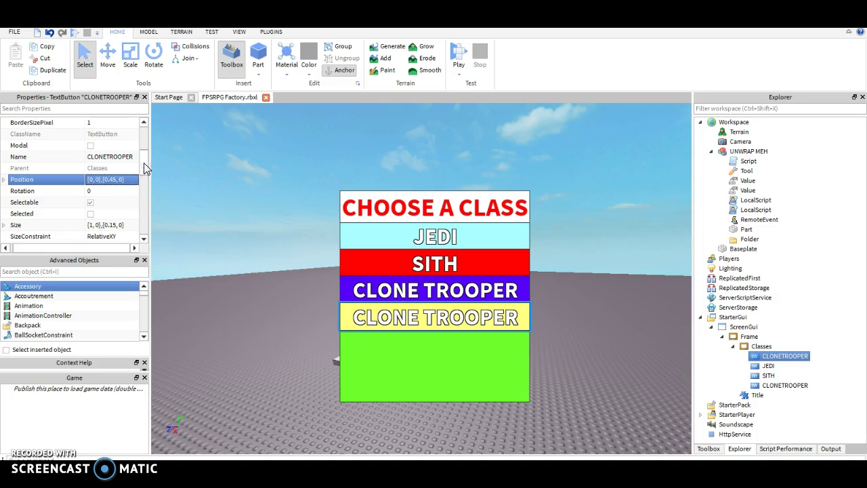
Name the yellow copy BATTLEDROID and change its label text to BATTLE DROID.
left_click(119, 156)
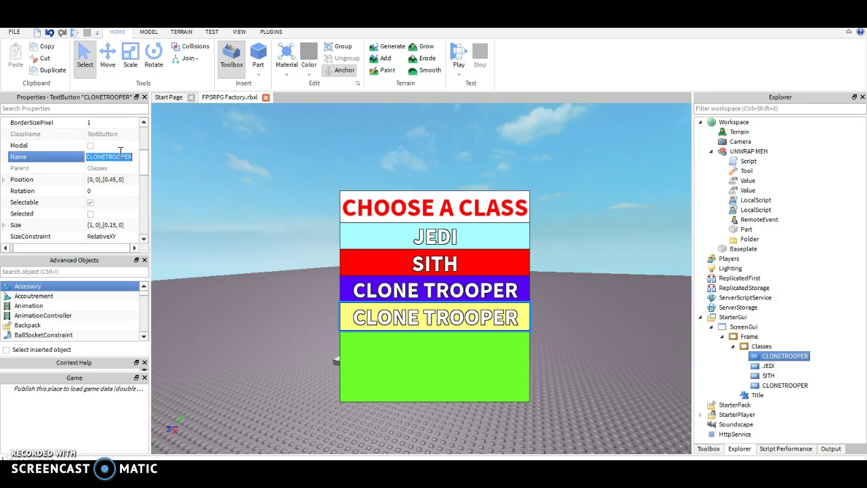
type("BATTLEDROID")
key("Return")
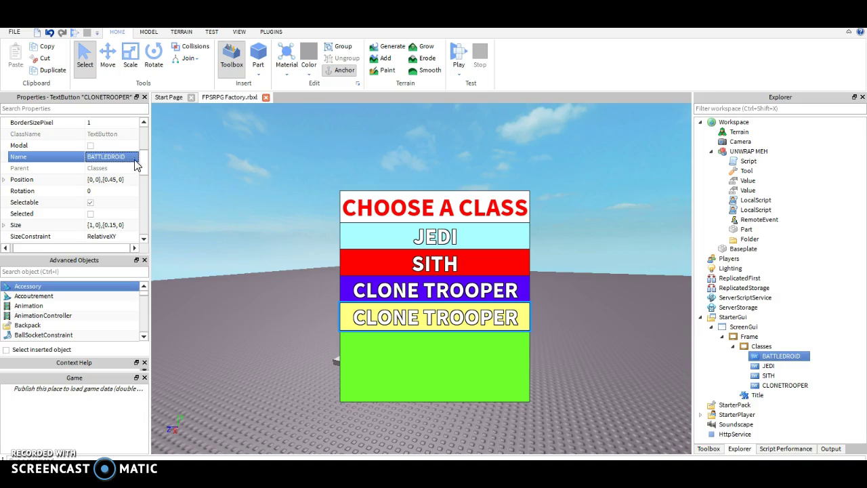
mouse_move(145, 168)
left_mouse_down()
mouse_move(145, 226)
mouse_move(144, 216)
left_mouse_up()
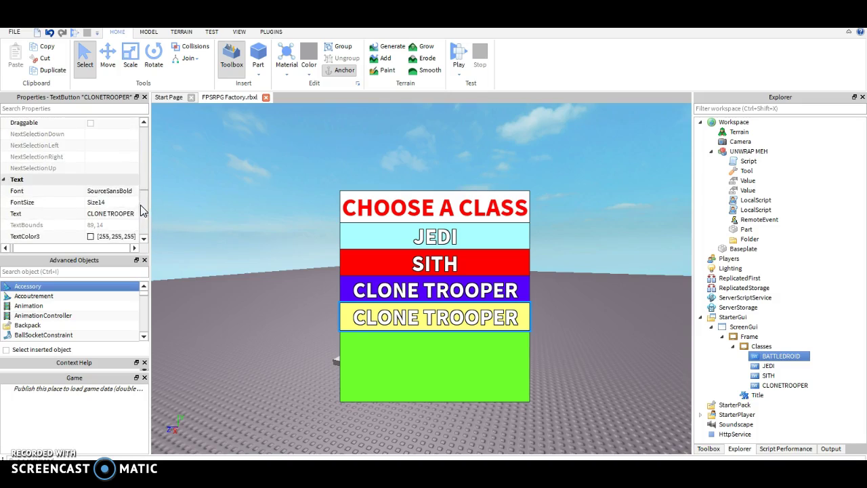
left_click(125, 225)
type("BATL")
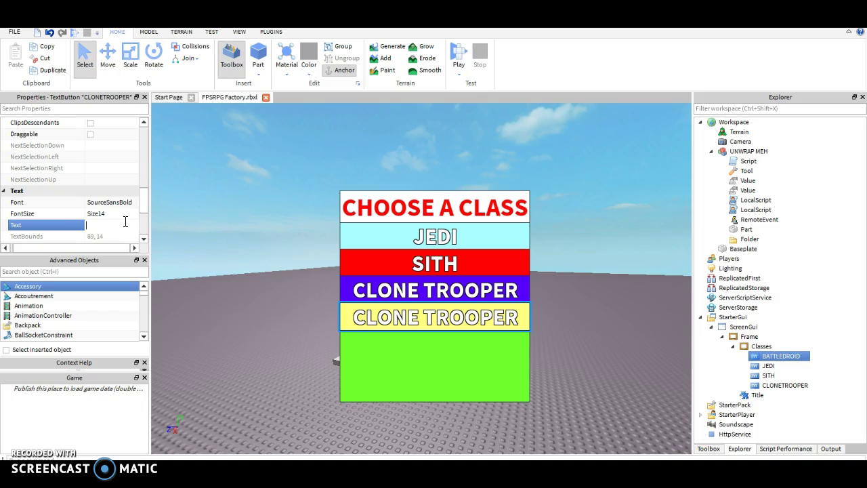
key("BackSpace")
type("TLE DROID")
key("Return")
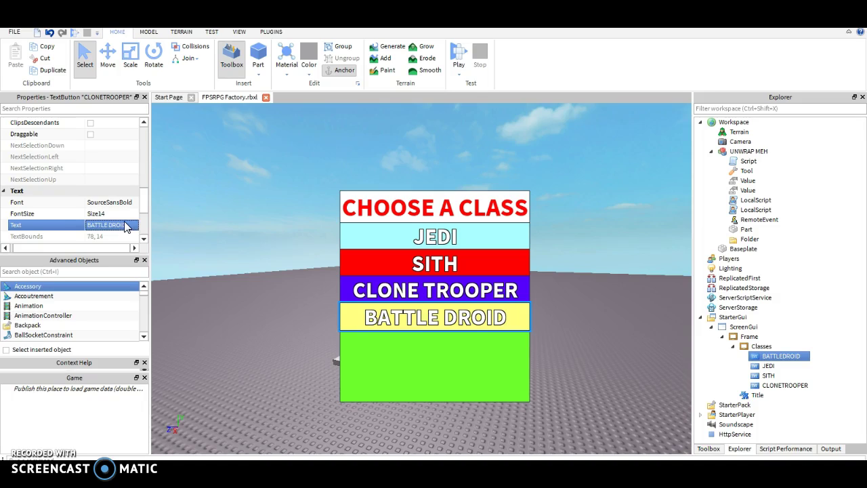